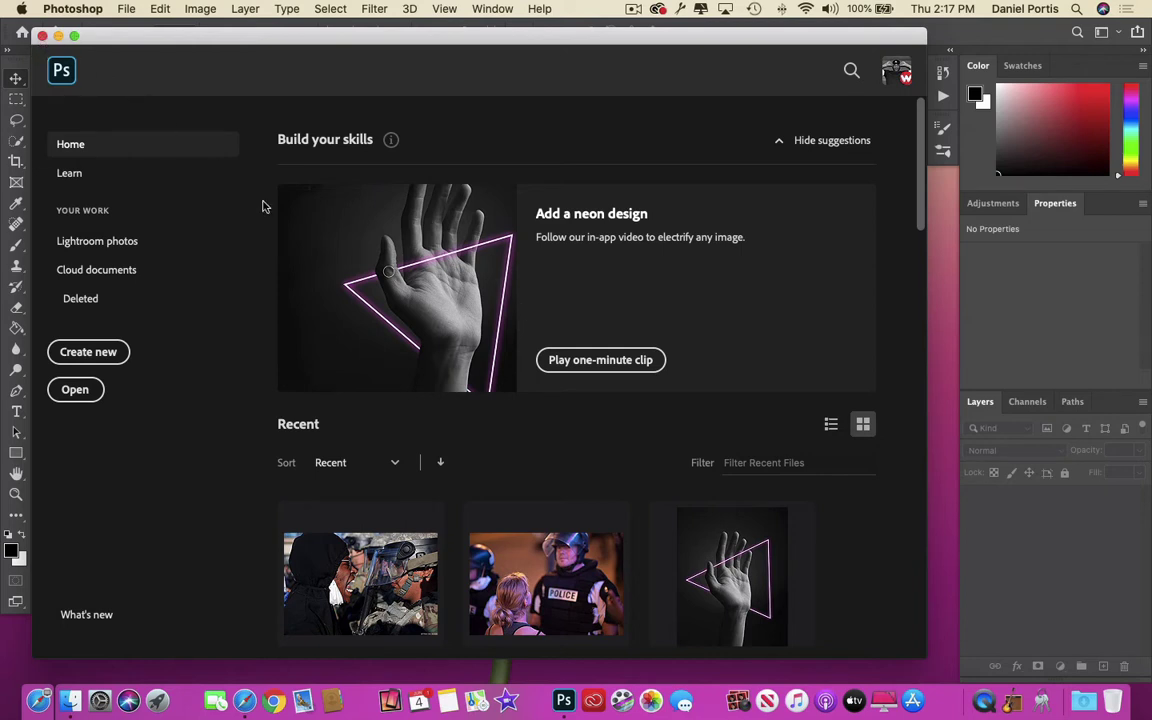
# Close the home window and open neon-effect.psd from the neon-effect folder on the desktop.
pyautogui.click(42, 37)
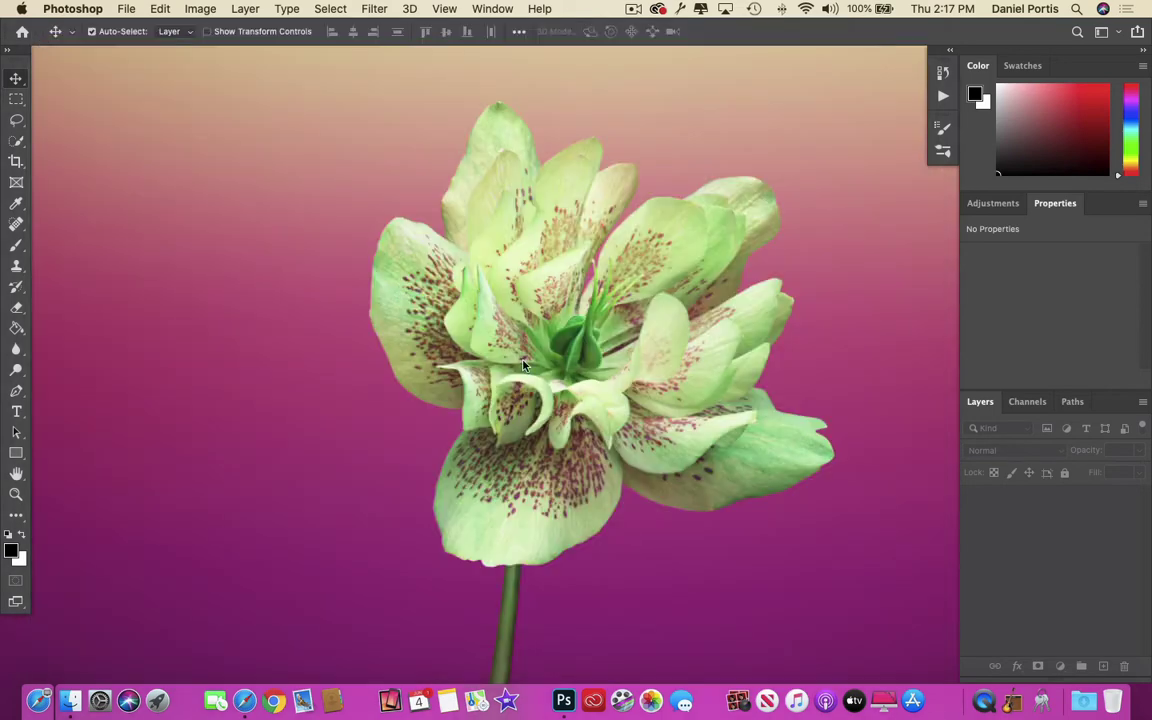
pyautogui.click(644, 353)
pyautogui.doubleClick(1082, 125)
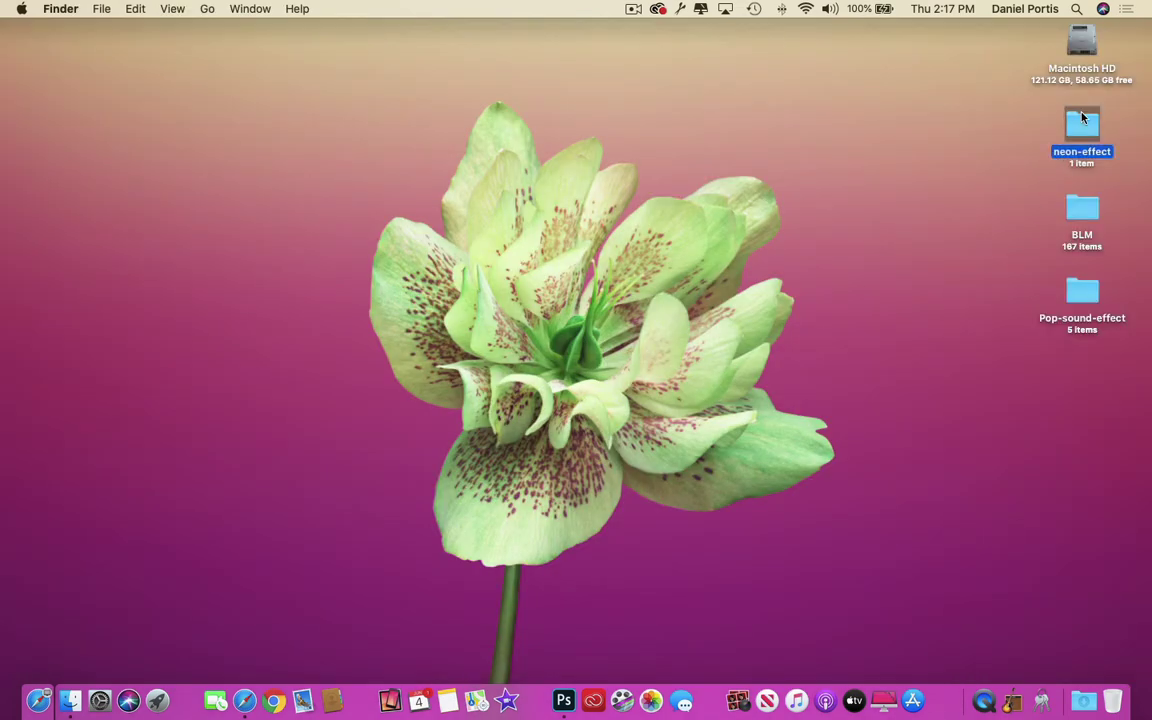
pyautogui.doubleClick(637, 290)
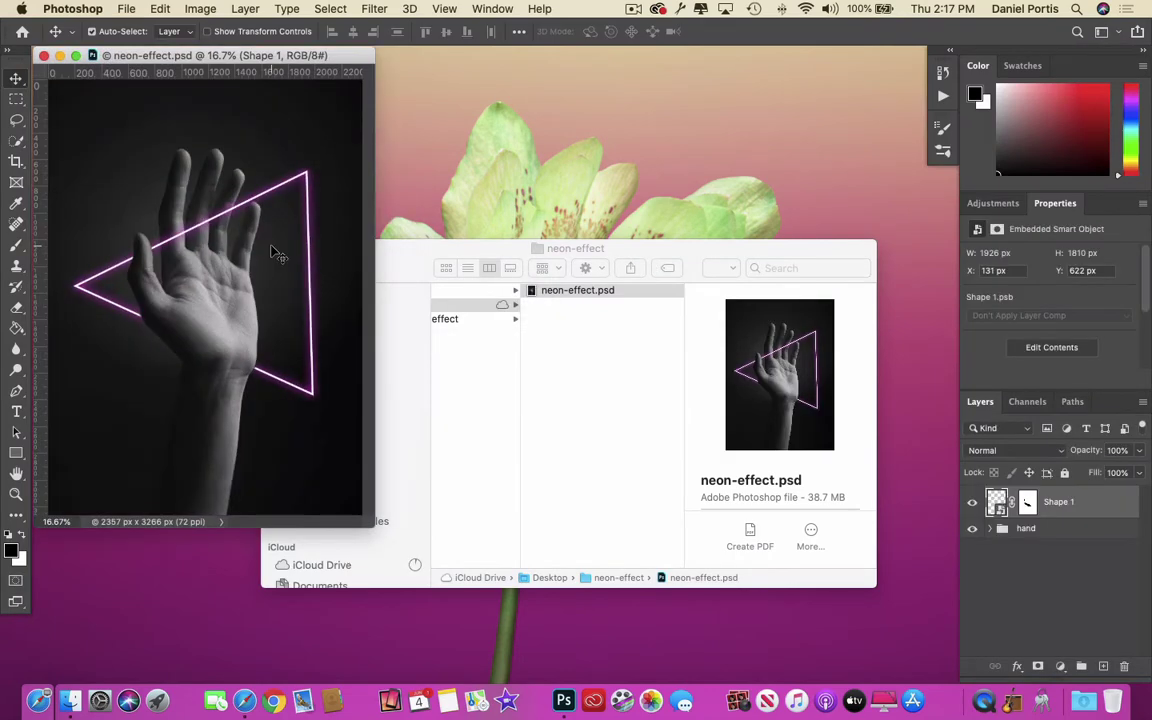
pyautogui.click(351, 253)
pyautogui.click(271, 248)
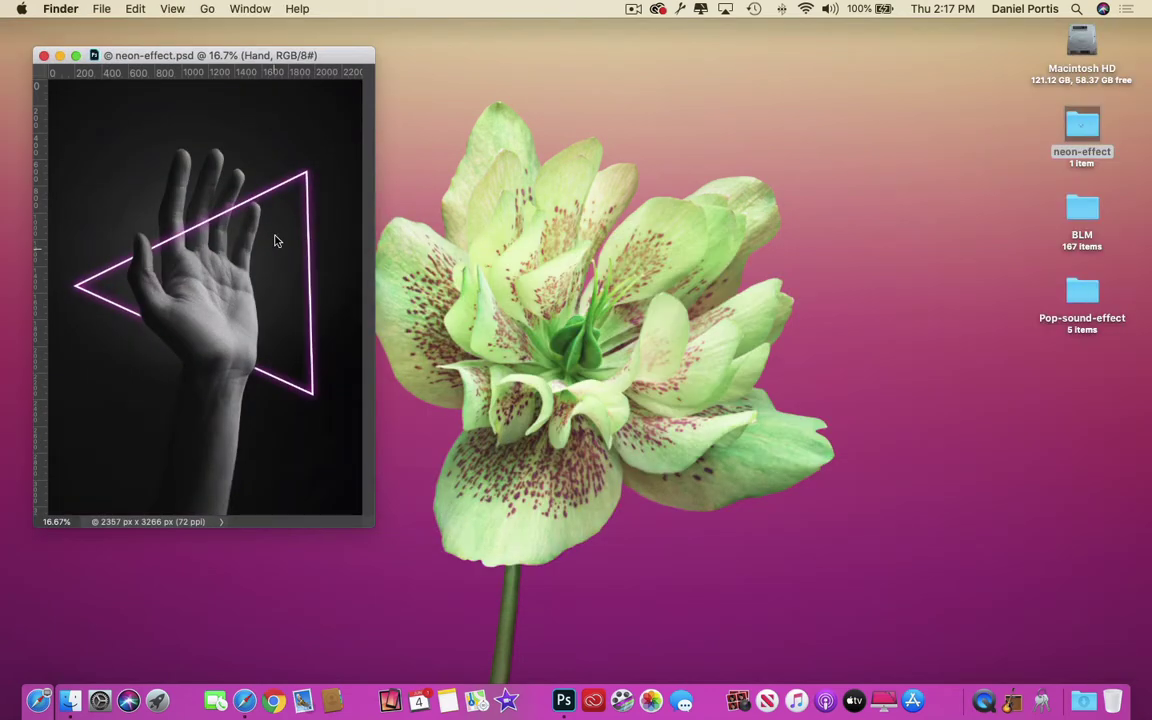
# Fit the whole neon-effect image in view and centre its document window in the workspace.
pyautogui.click(351, 68)
pyautogui.moveTo(351, 68); pyautogui.dragTo(461, 97)
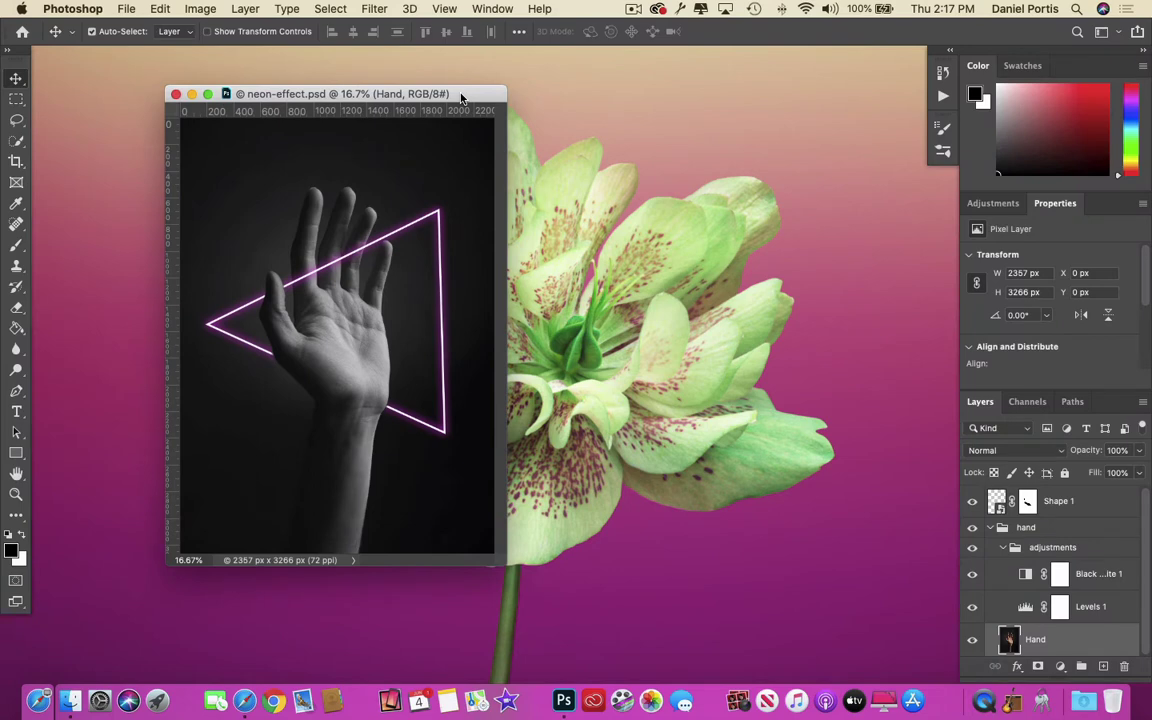
pyautogui.press('super+1')
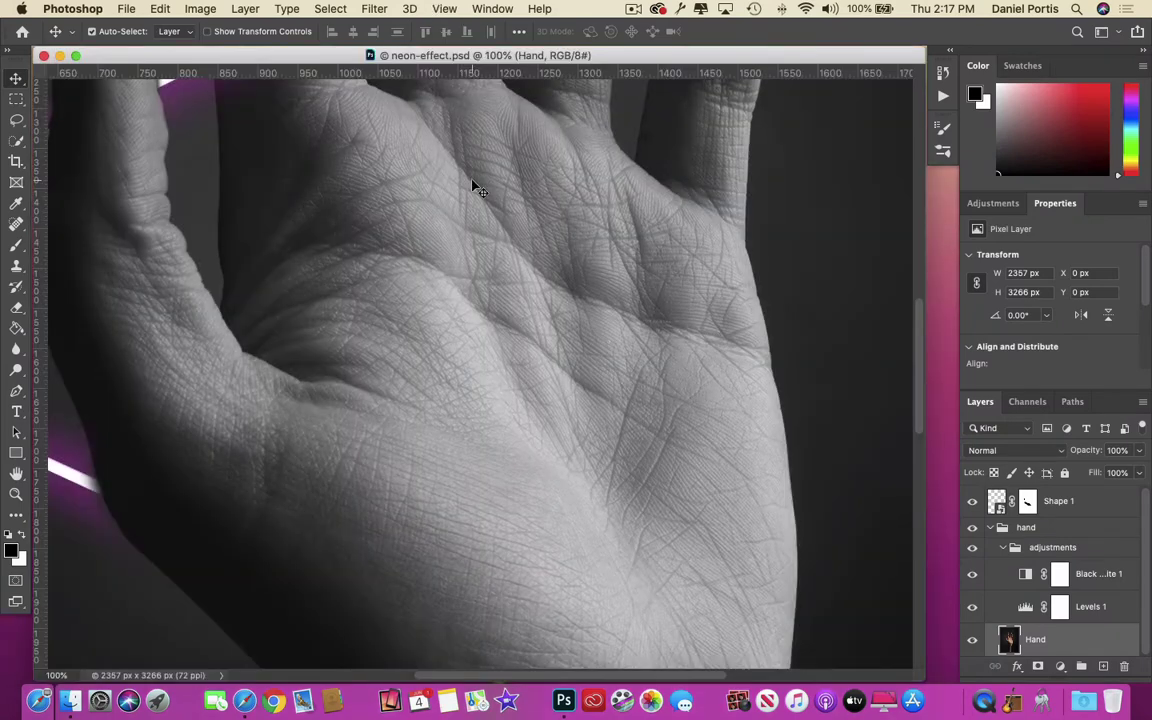
pyautogui.press('super+0')
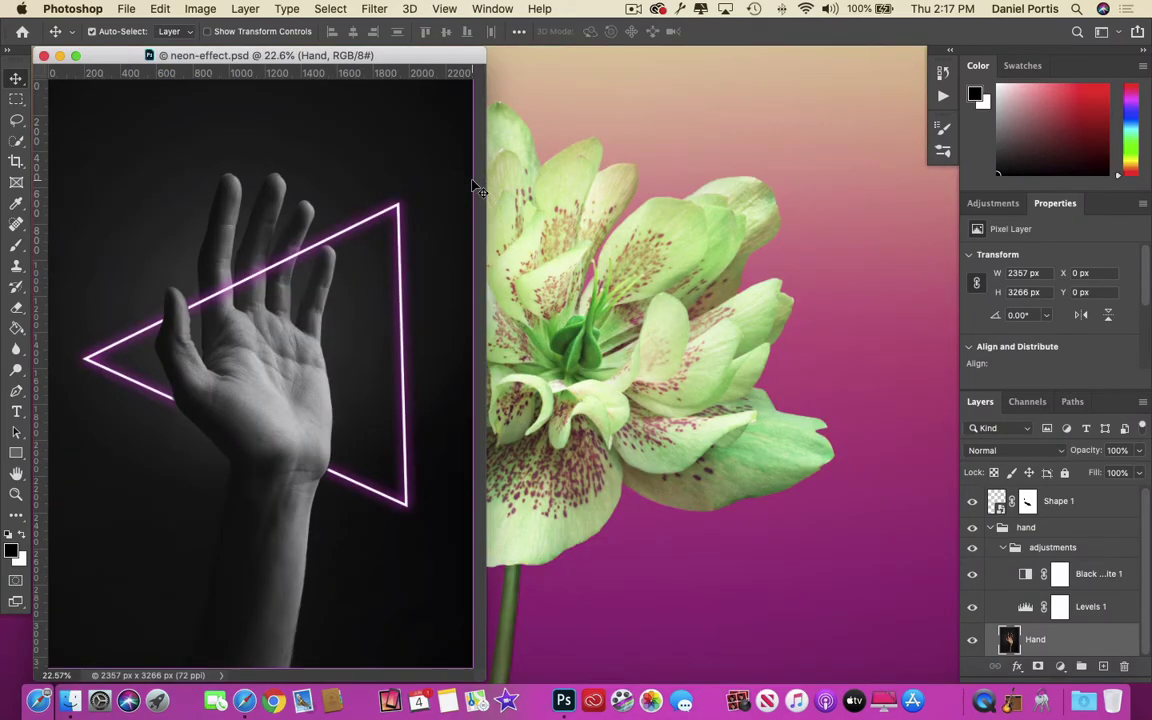
pyautogui.moveTo(425, 58); pyautogui.dragTo(675, 59)
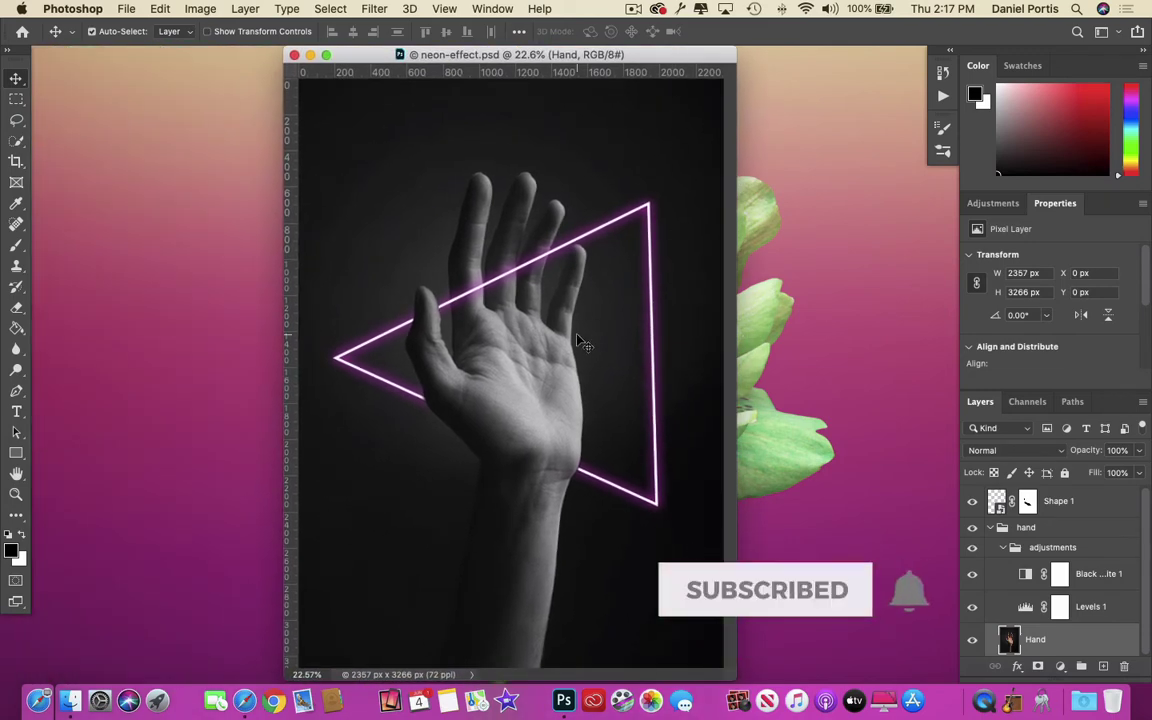
# Examine the hand group's contents and compare the image with and without its Levels and Black & White adjustments.
pyautogui.click(1085, 528)
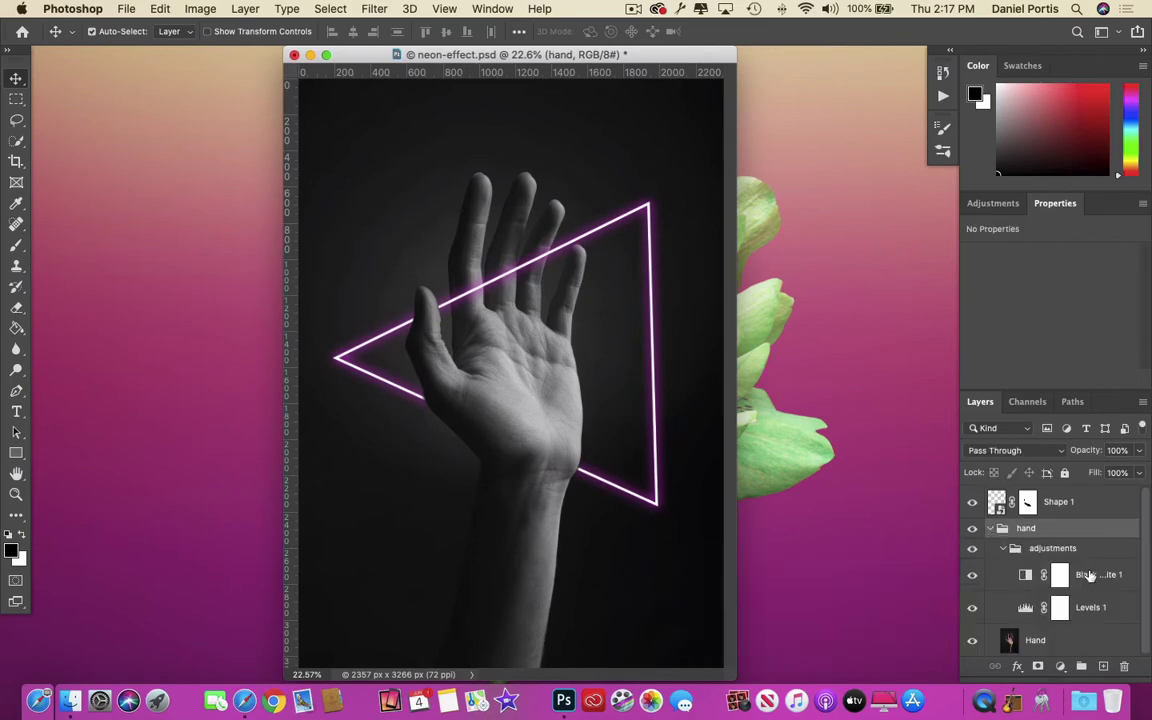
pyautogui.click(991, 529)
pyautogui.click(991, 529)
pyautogui.click(1046, 641)
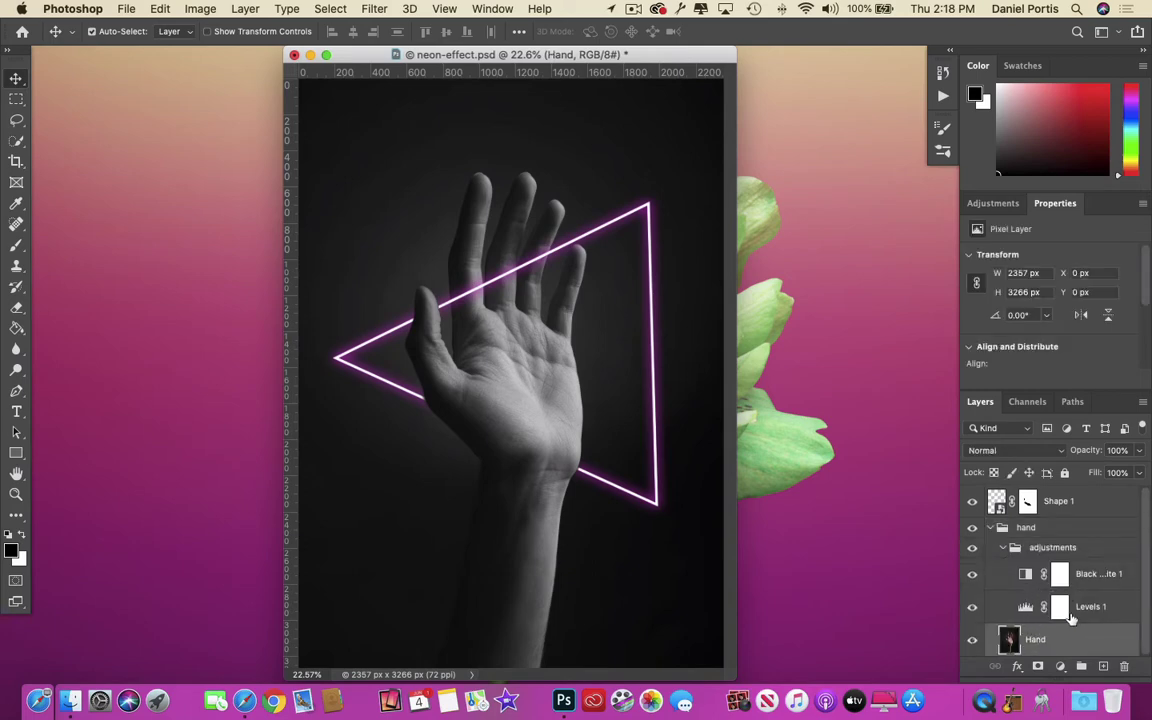
pyautogui.click(971, 607)
pyautogui.click(971, 607)
pyautogui.click(971, 576)
pyautogui.click(971, 576)
pyautogui.click(1012, 610)
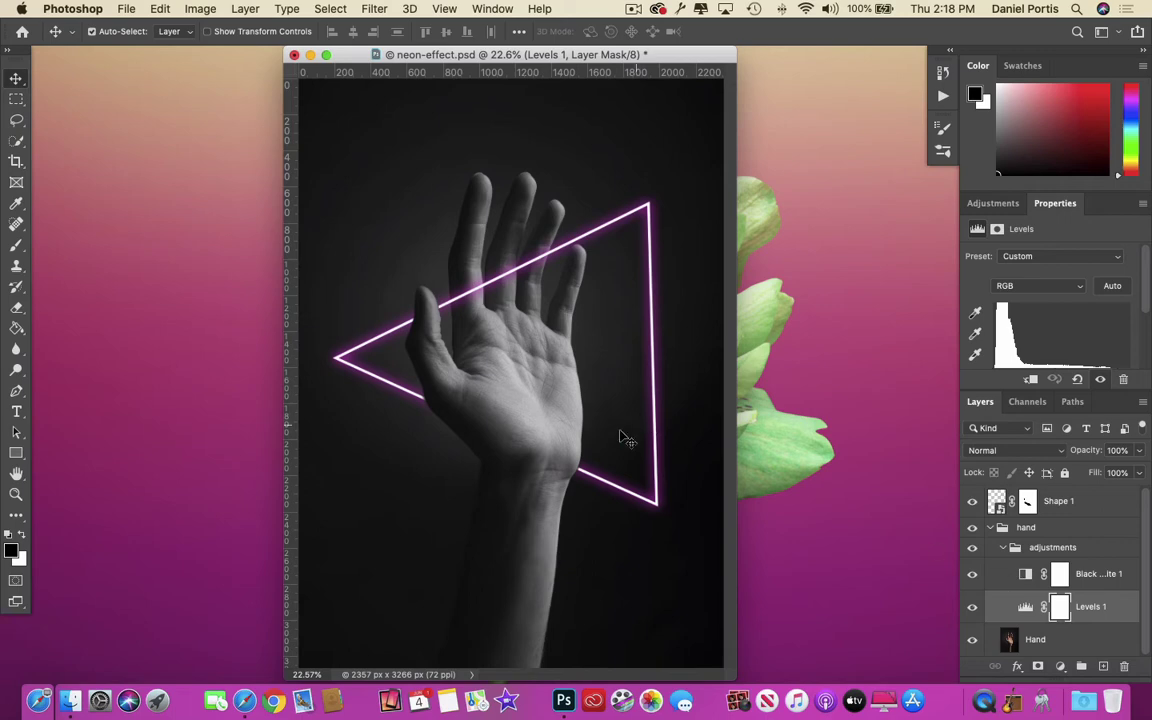
# Preview the image with and without the Shape 1 neon triangle, delete that layer and undo the deletion.
pyautogui.click(1086, 510)
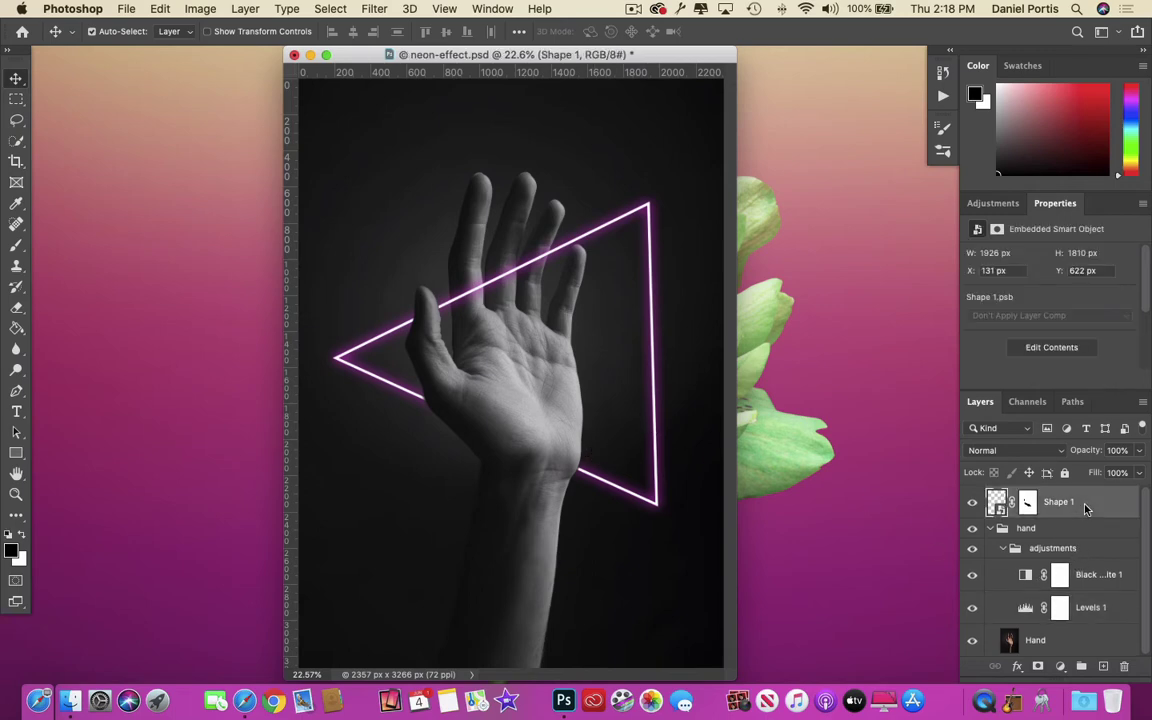
pyautogui.click(972, 503)
pyautogui.click(972, 503)
pyautogui.click(972, 503)
pyautogui.click(972, 503)
pyautogui.press('Delete')
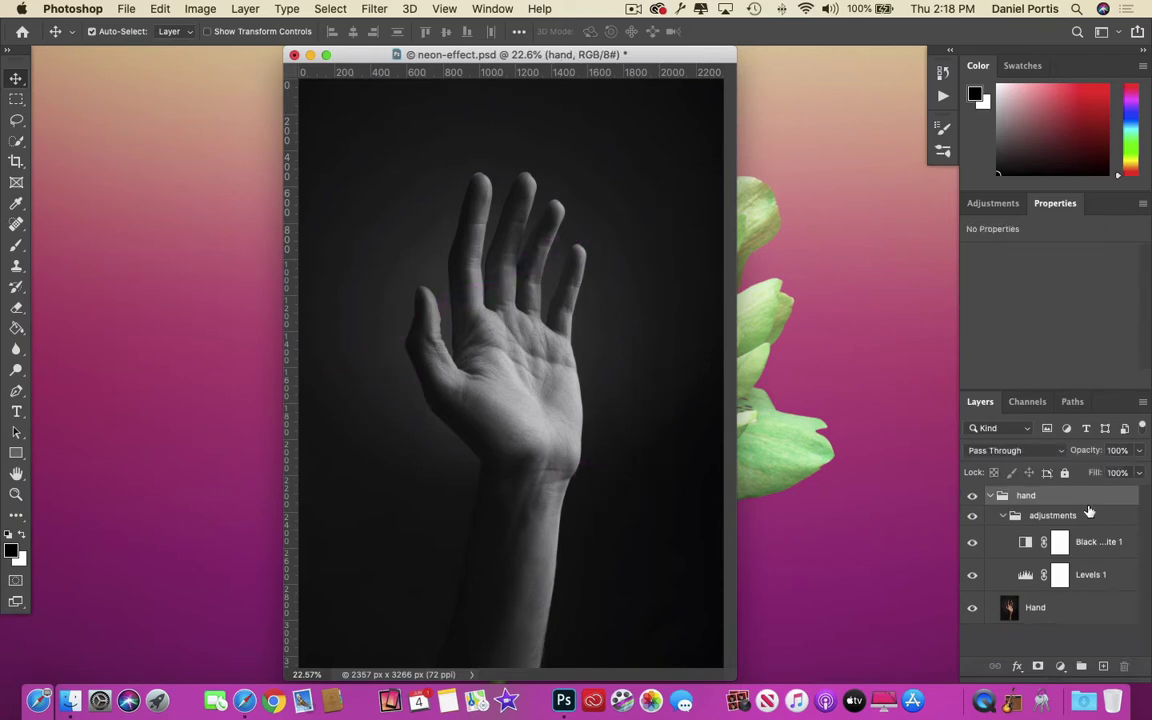
pyautogui.press('super+z')
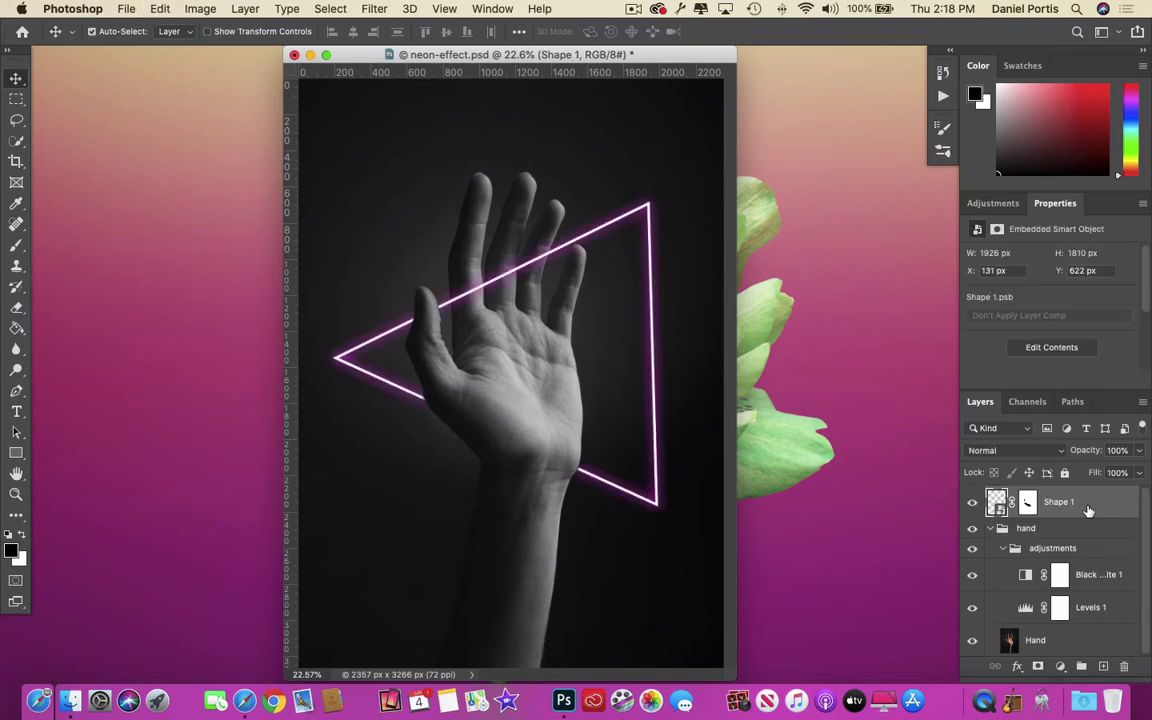
# Hide the Shape 1 layer and make the hand group the active layer.
pyautogui.click(973, 504)
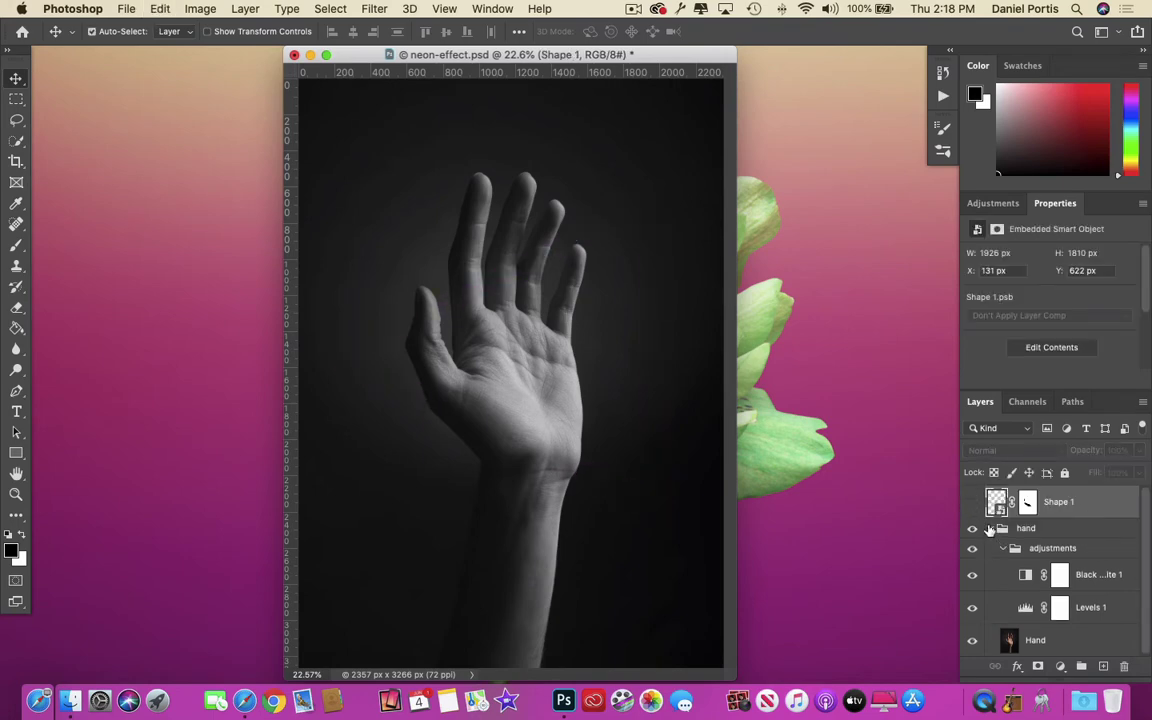
pyautogui.click(1051, 640)
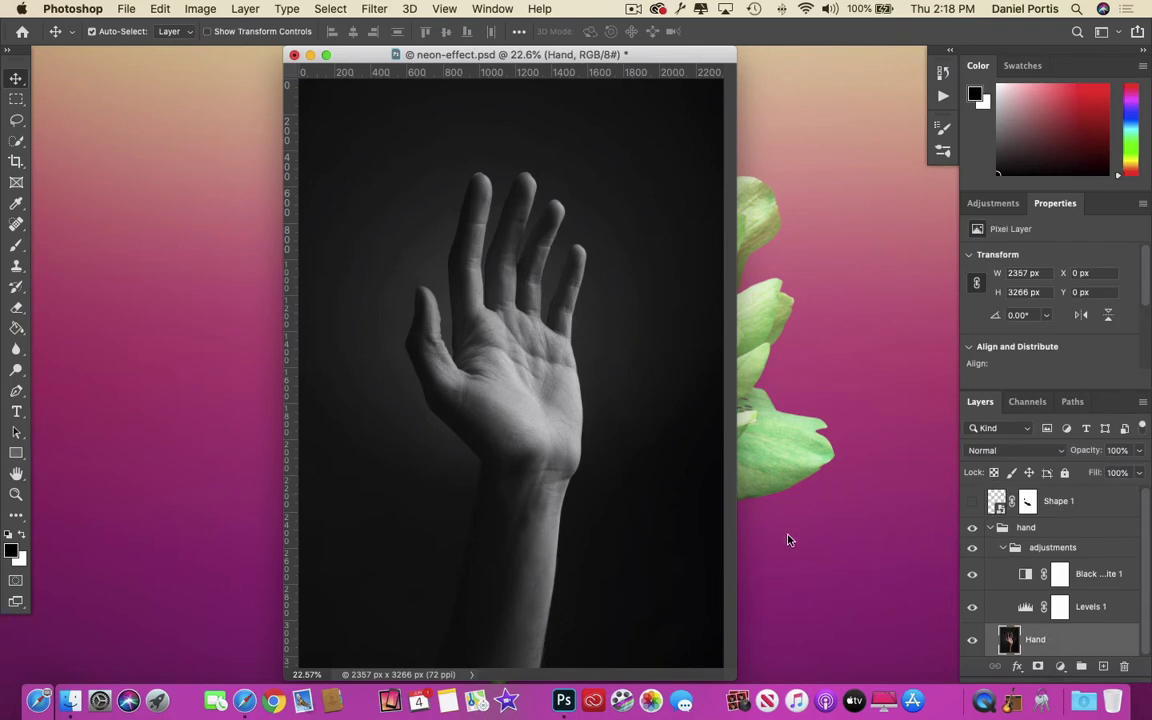
pyautogui.click(1048, 530)
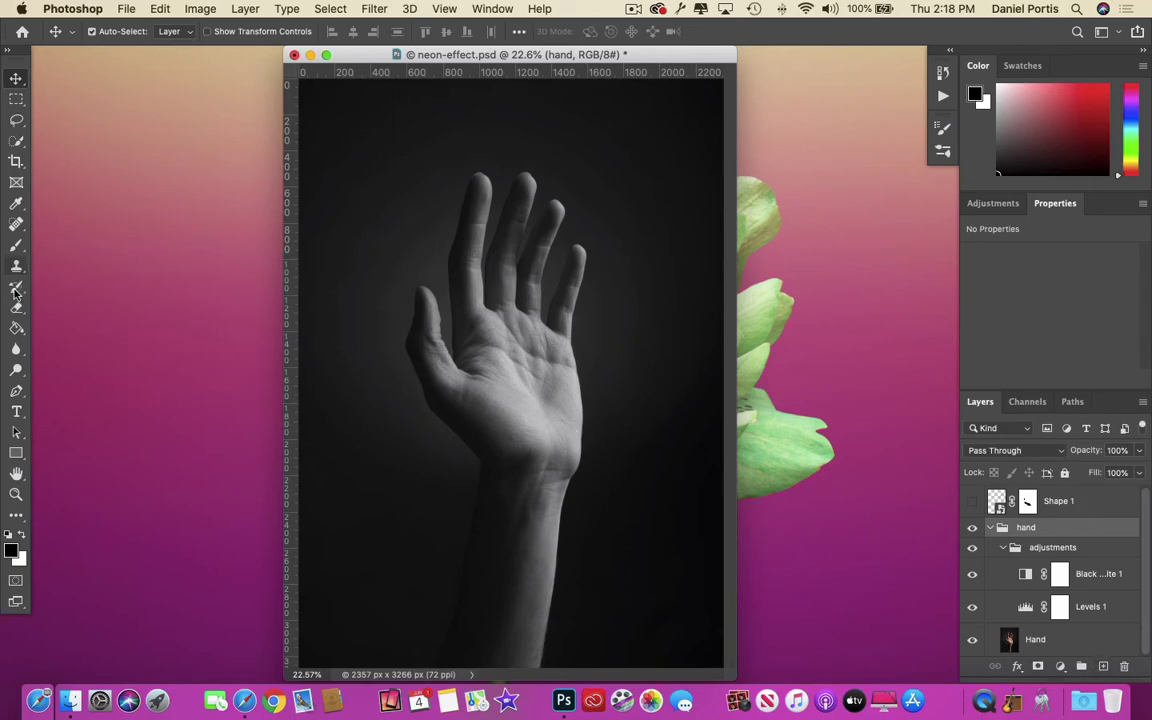
# Draw a closed triangle about 1633 by 1420 px around the hand with the Pen tool, using no fill and a 15 px white stroke.
pyautogui.press('p')
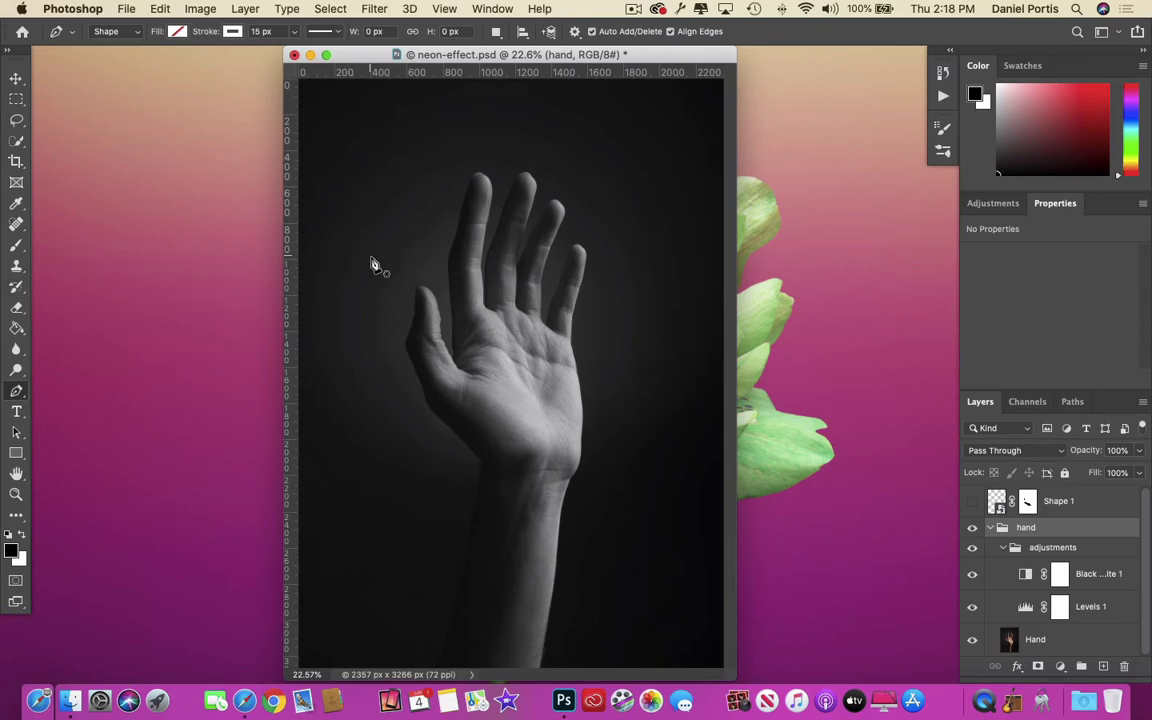
pyautogui.click(353, 350)
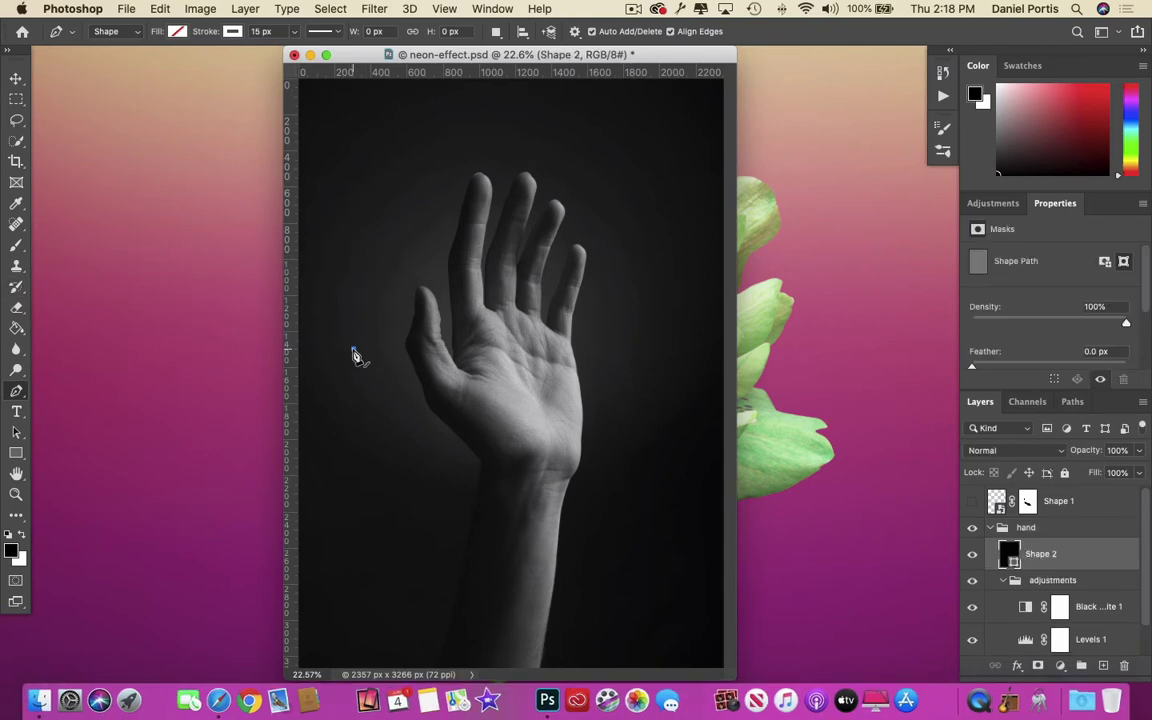
pyautogui.click(634, 218)
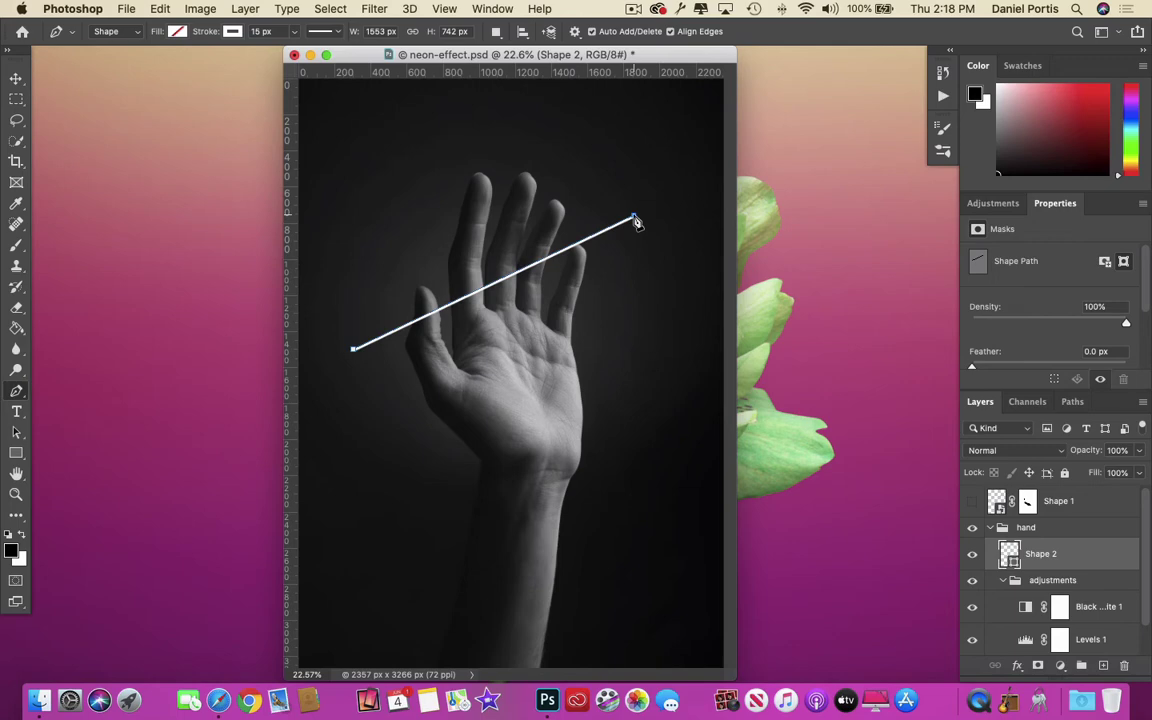
pyautogui.click(648, 470)
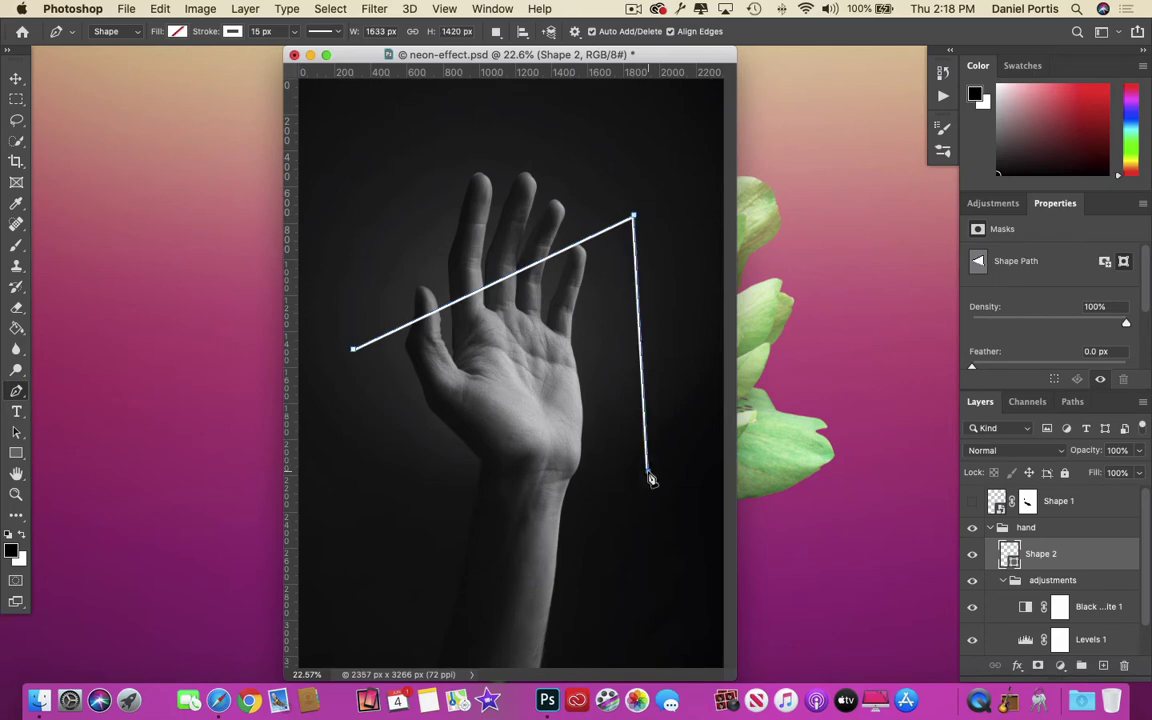
pyautogui.click(355, 352)
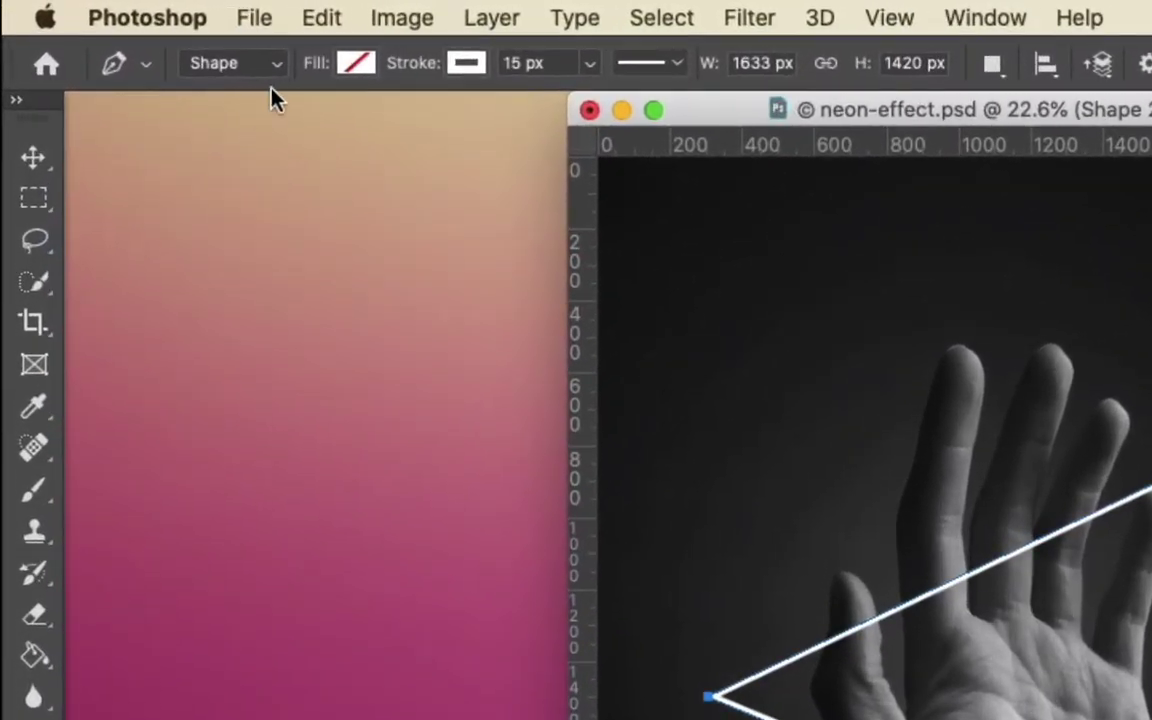
# Review the triangle's fill and stroke colour options and deselect its path.
pyautogui.click(356, 64)
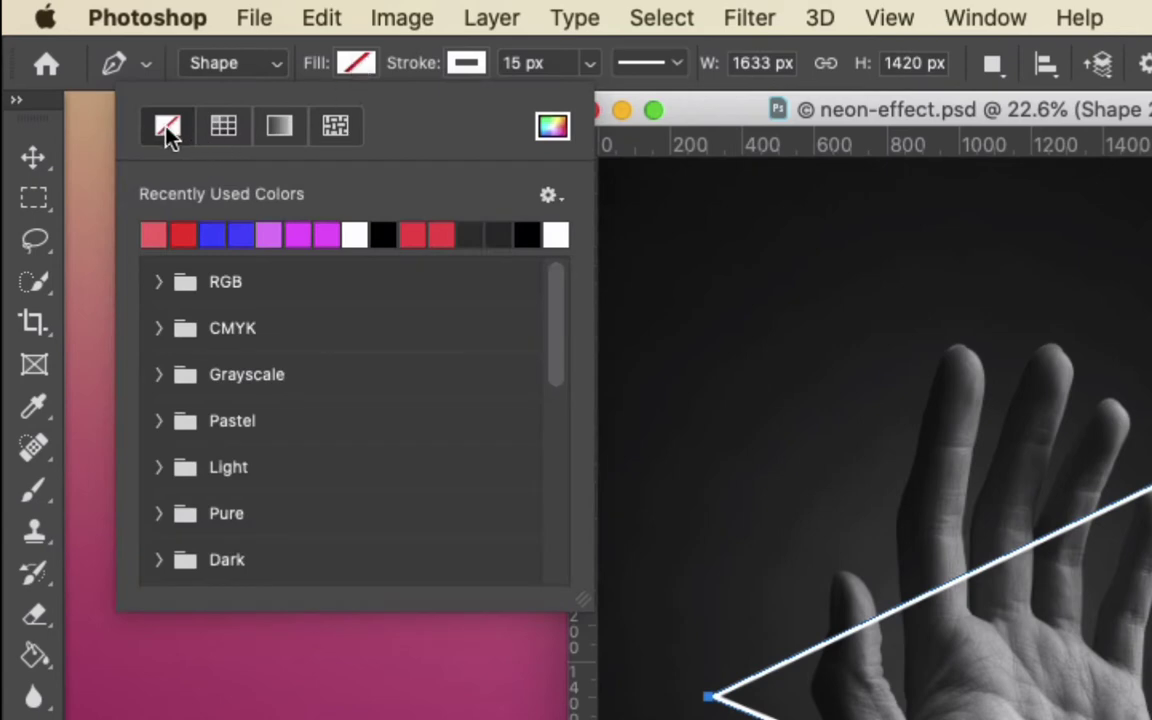
pyautogui.click(356, 64)
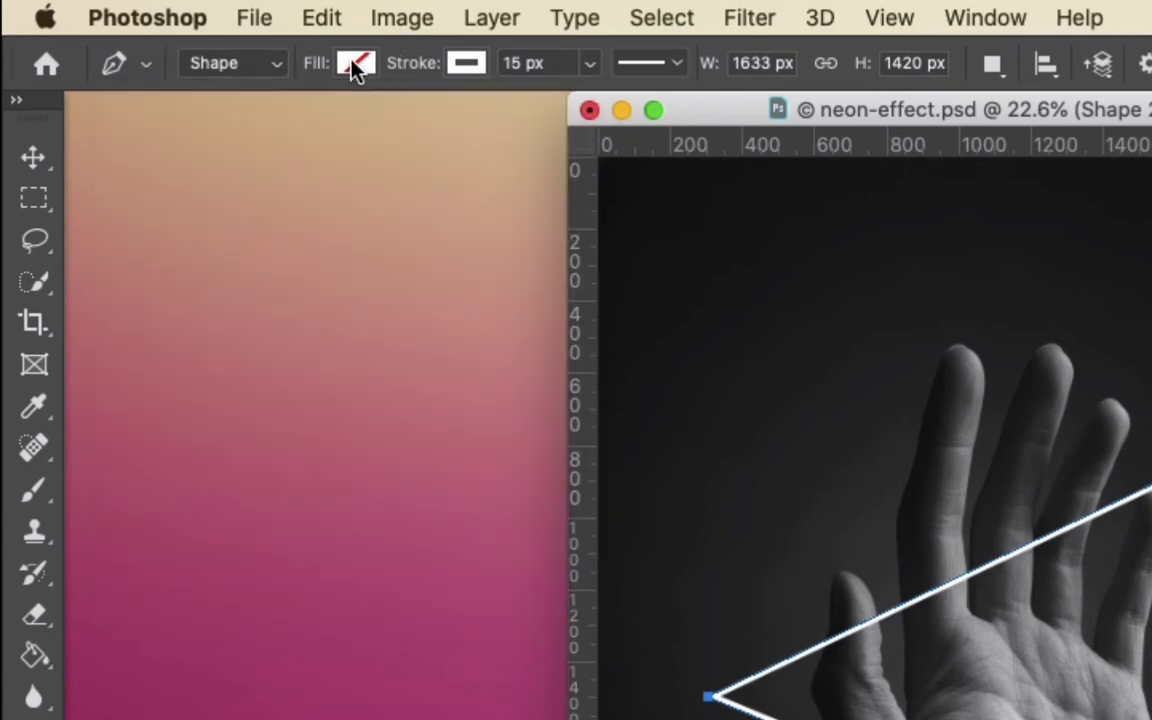
pyautogui.click(465, 64)
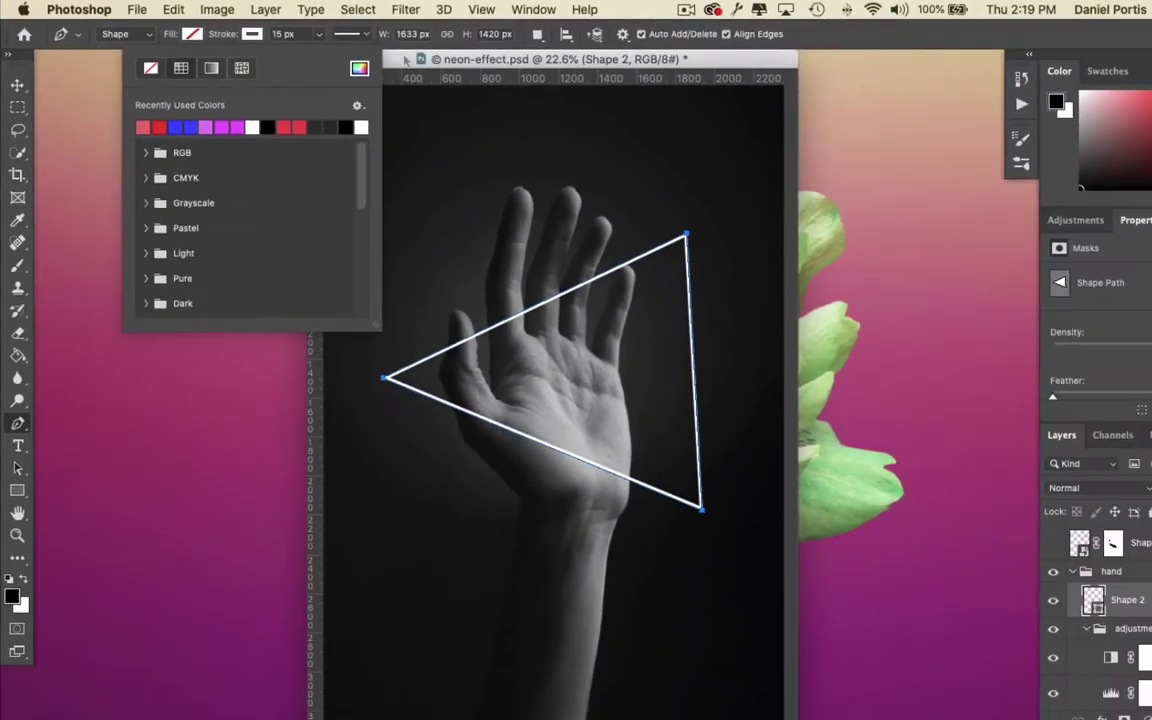
pyautogui.click(721, 105)
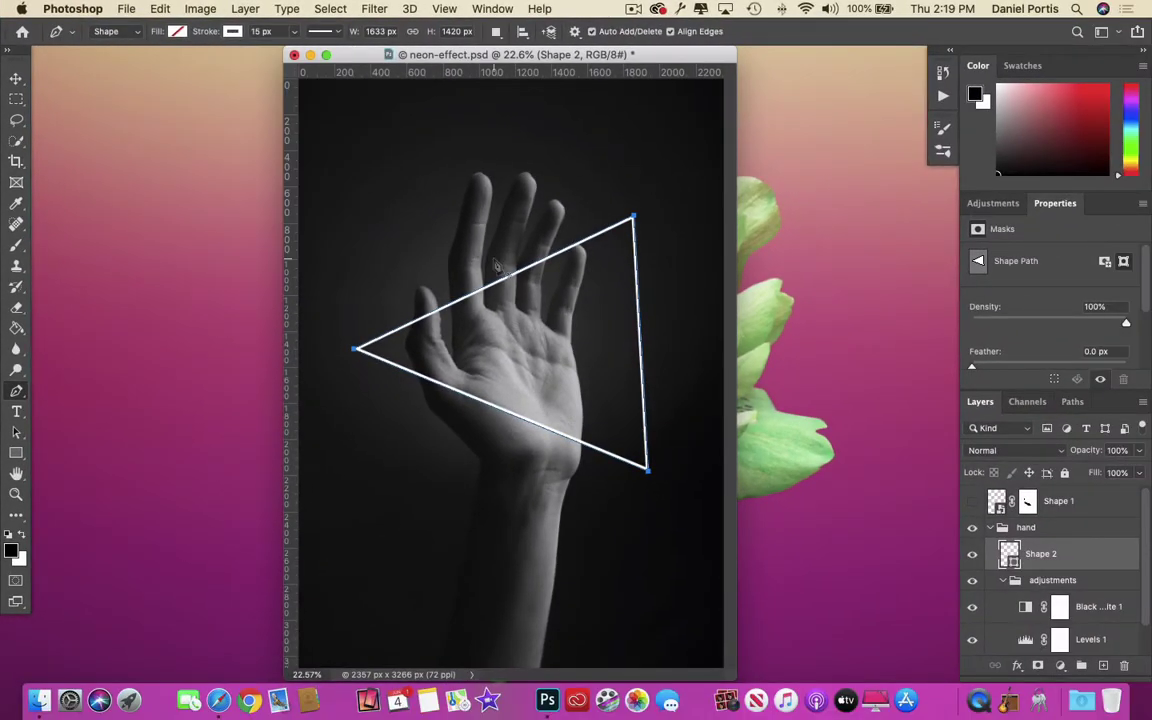
pyautogui.press('Return')
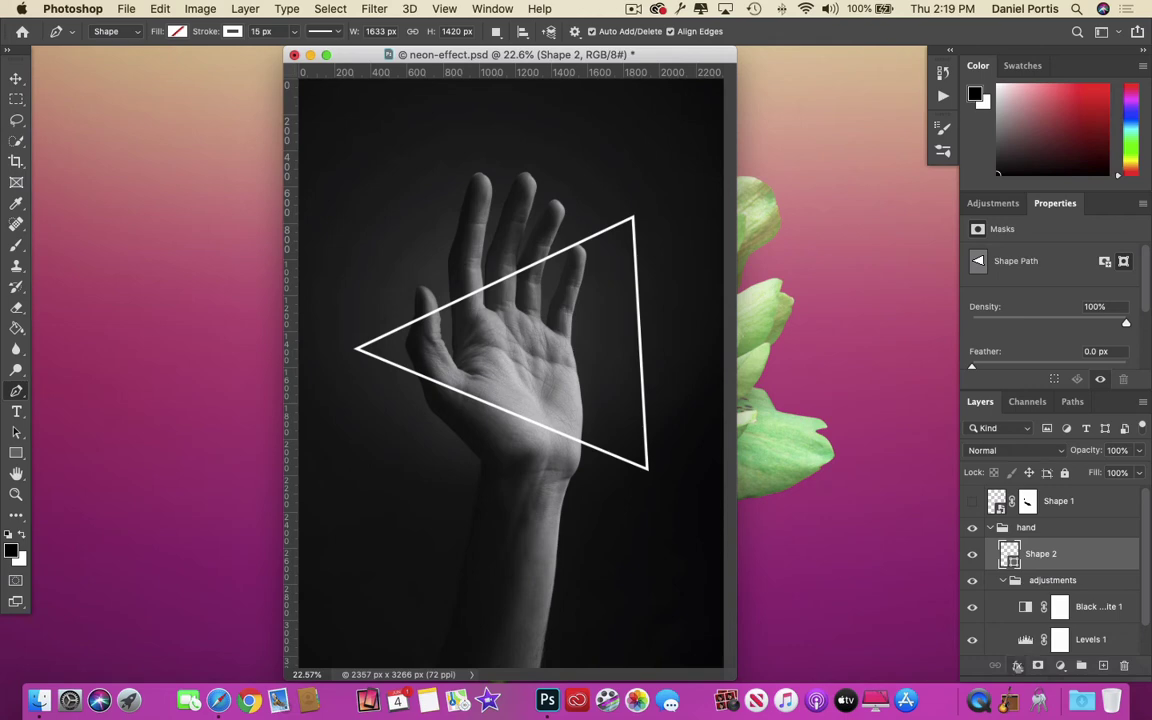
# Add an Outer Glow to the new triangle's layer and set the glow colour to yellow-green d5fa27.
pyautogui.click(1018, 666)
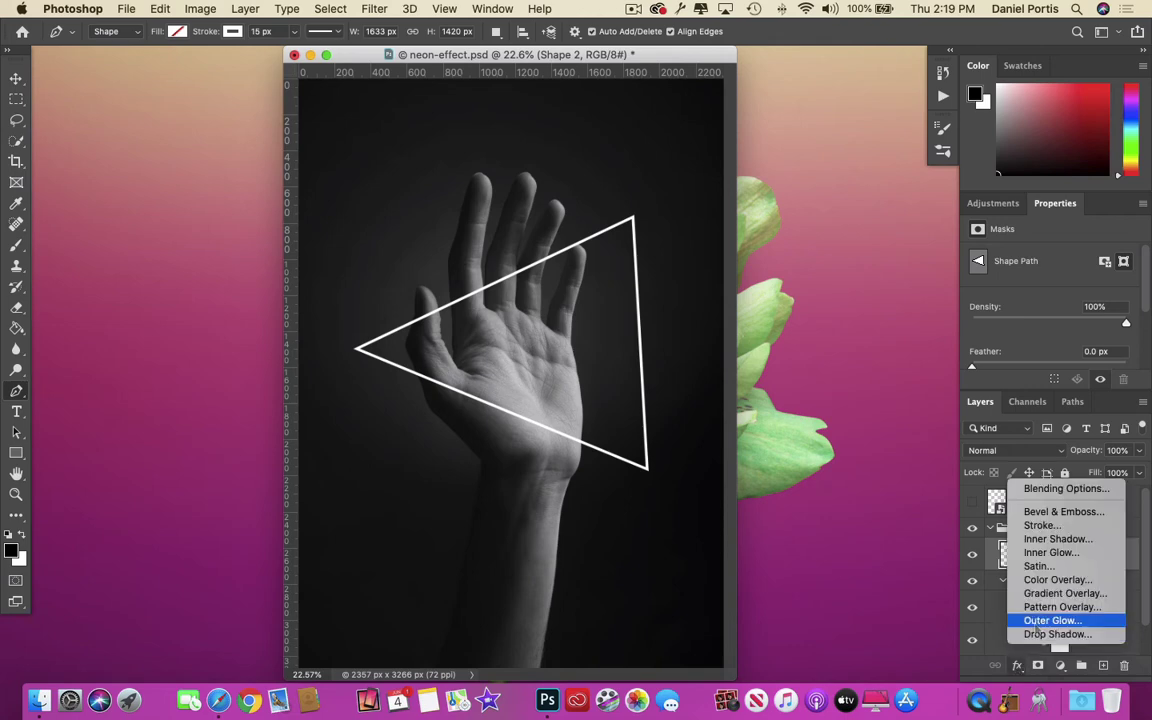
pyautogui.click(1038, 624)
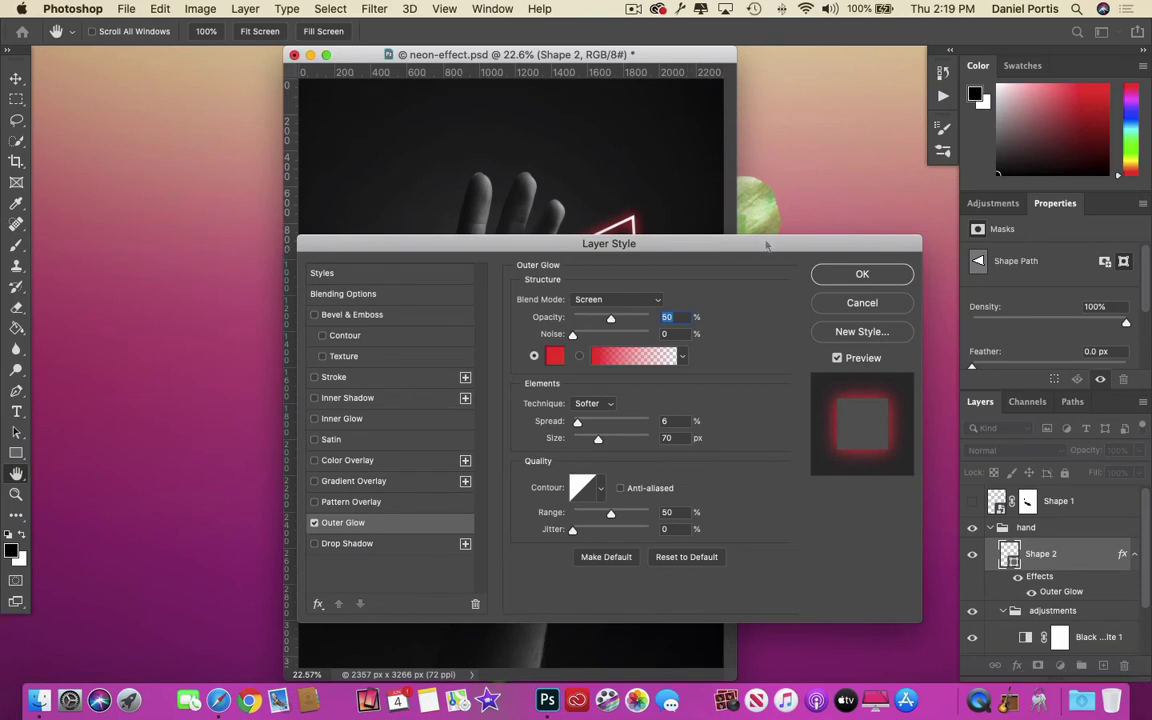
pyautogui.moveTo(766, 245); pyautogui.dragTo(921, 198)
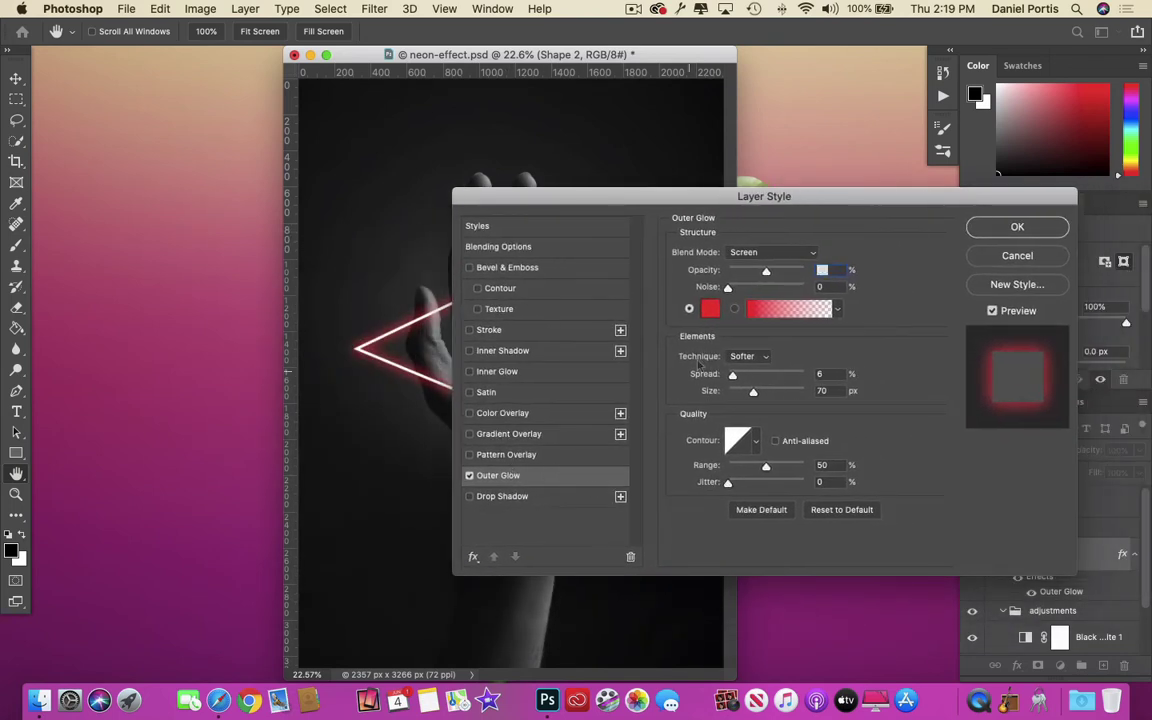
pyautogui.click(710, 308)
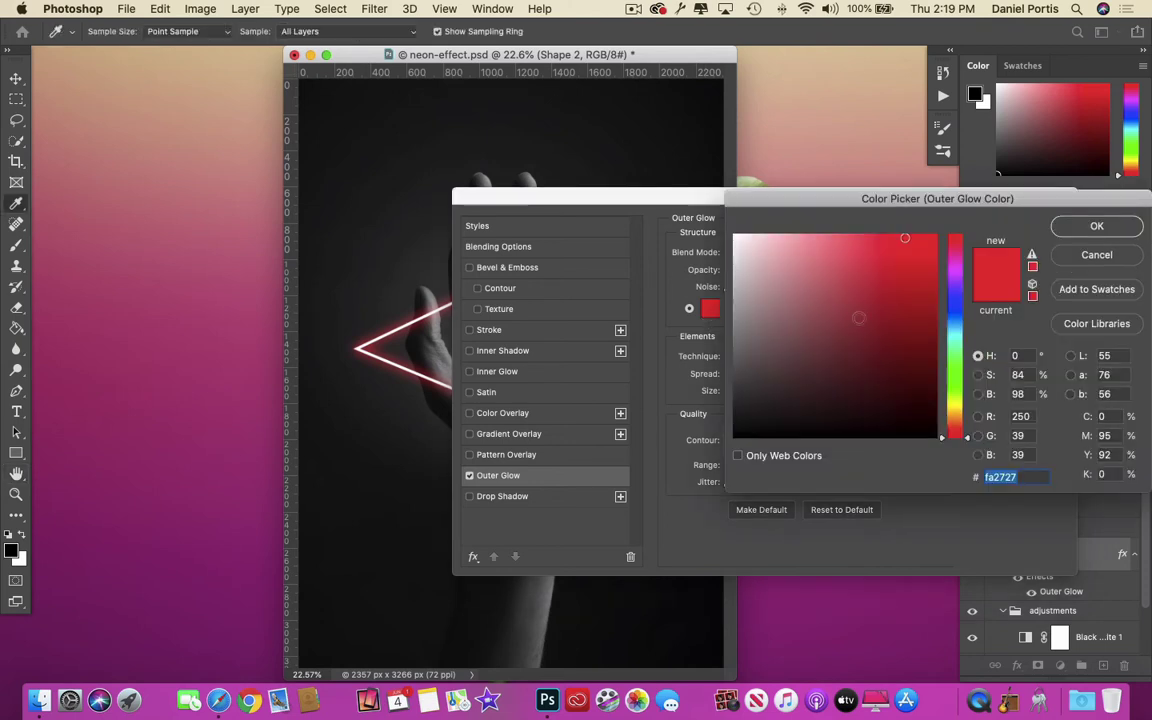
pyautogui.click(947, 398)
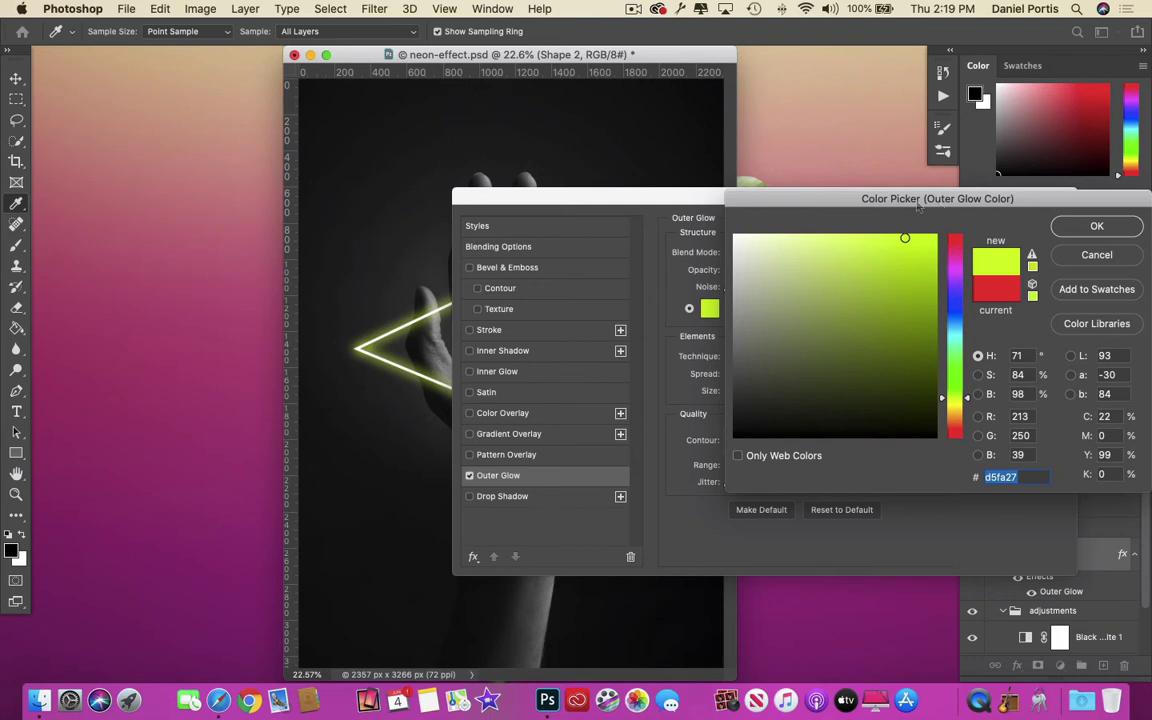
pyautogui.moveTo(917, 205); pyautogui.dragTo(774, 208)
pyautogui.click(944, 231)
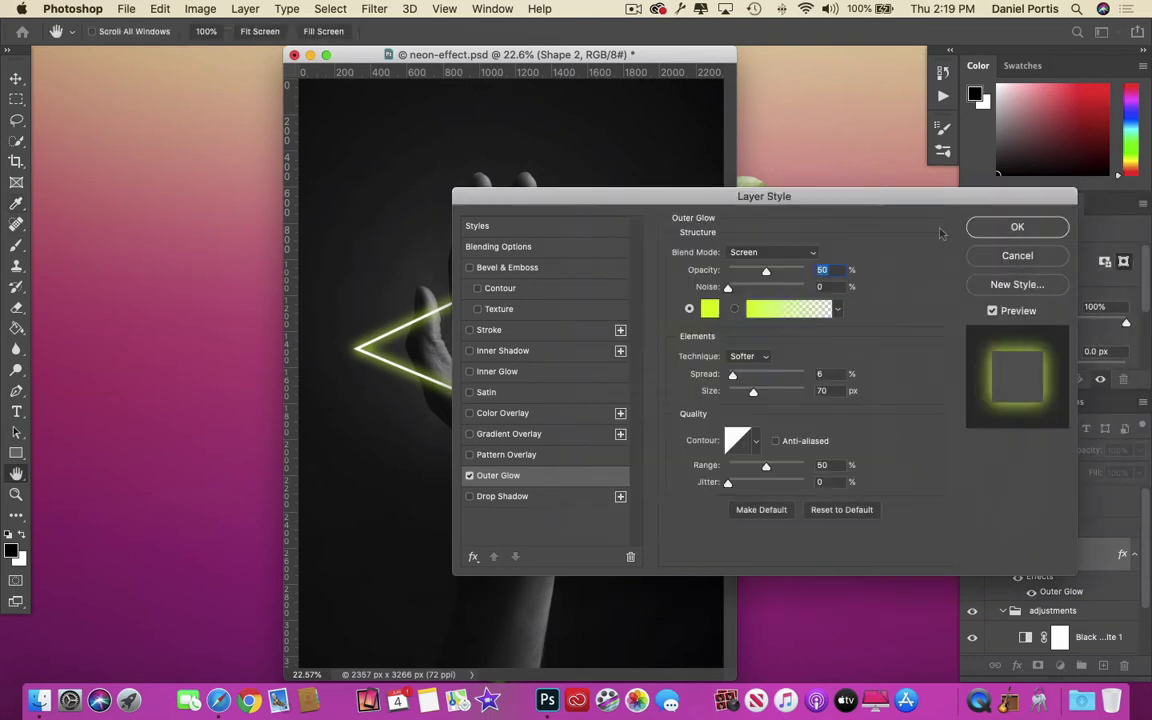
# Add an Inner Shadow and an Inner Glow to the triangle's layer and set the inner glow colour to bright yellow.
pyautogui.click(541, 352)
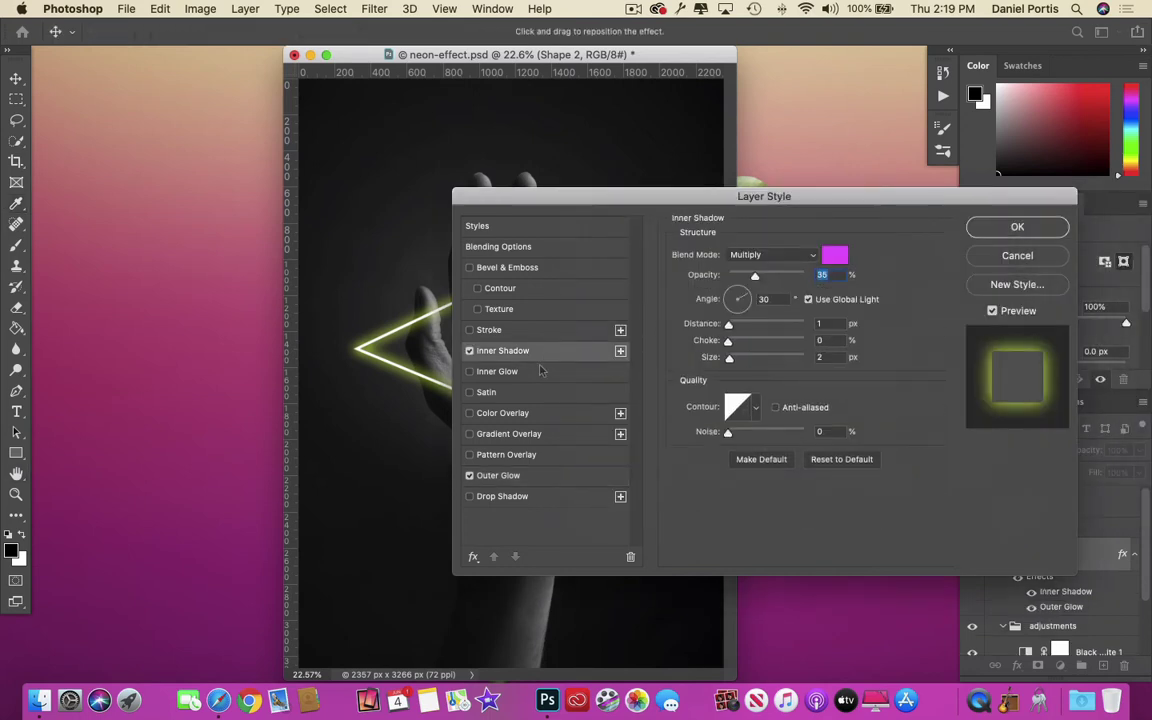
pyautogui.click(545, 371)
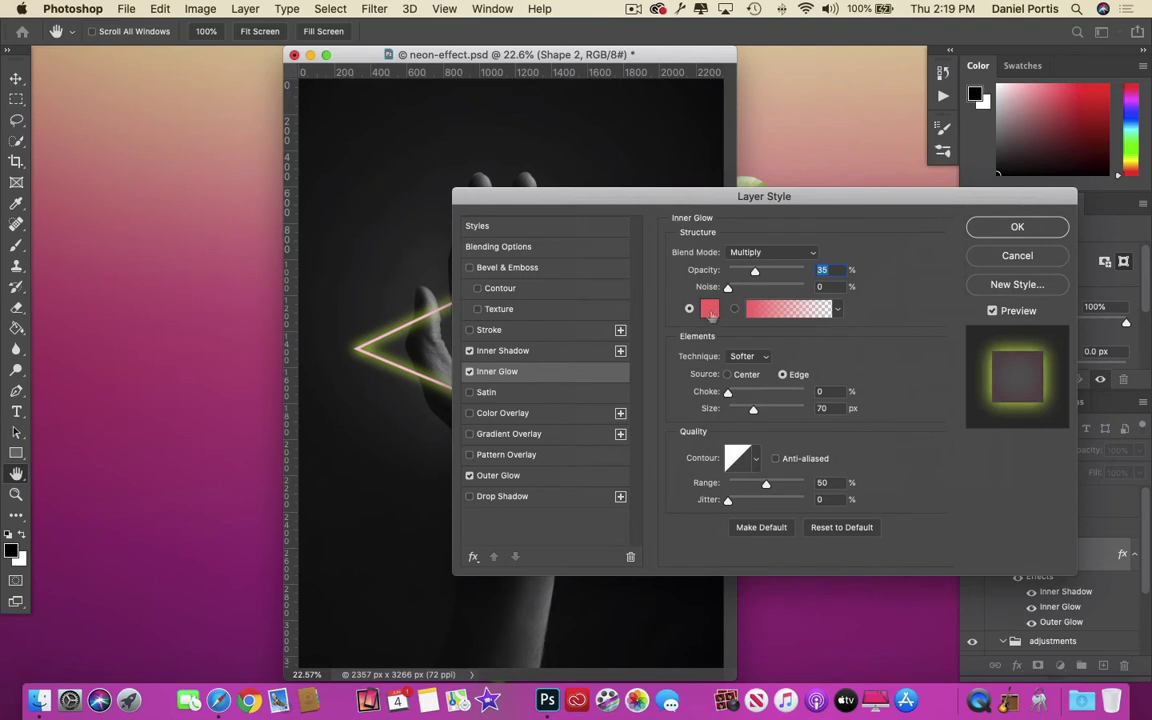
pyautogui.moveTo(700, 201); pyautogui.dragTo(892, 209)
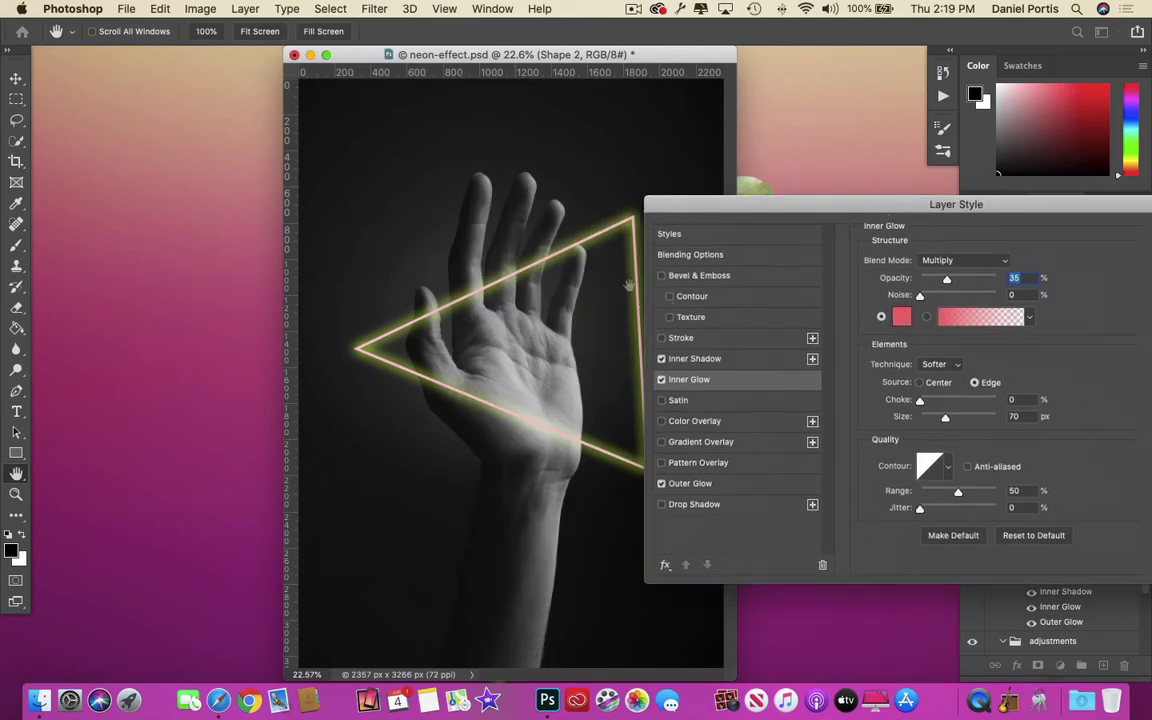
pyautogui.click(903, 318)
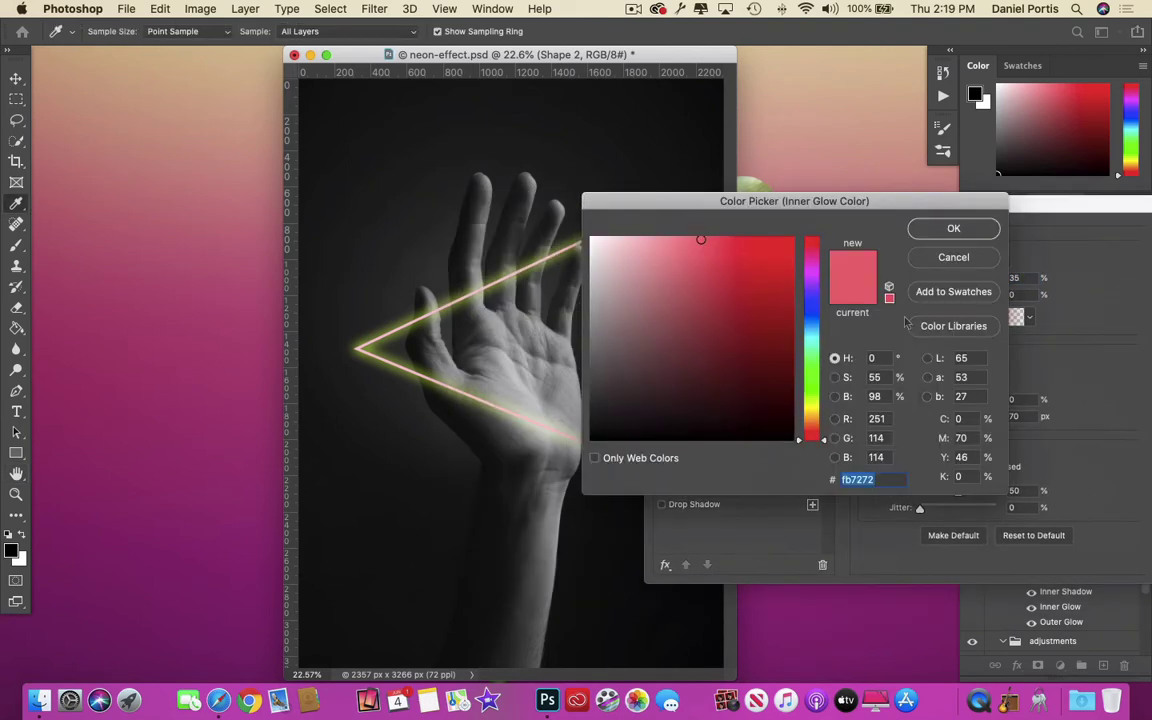
pyautogui.click(811, 406)
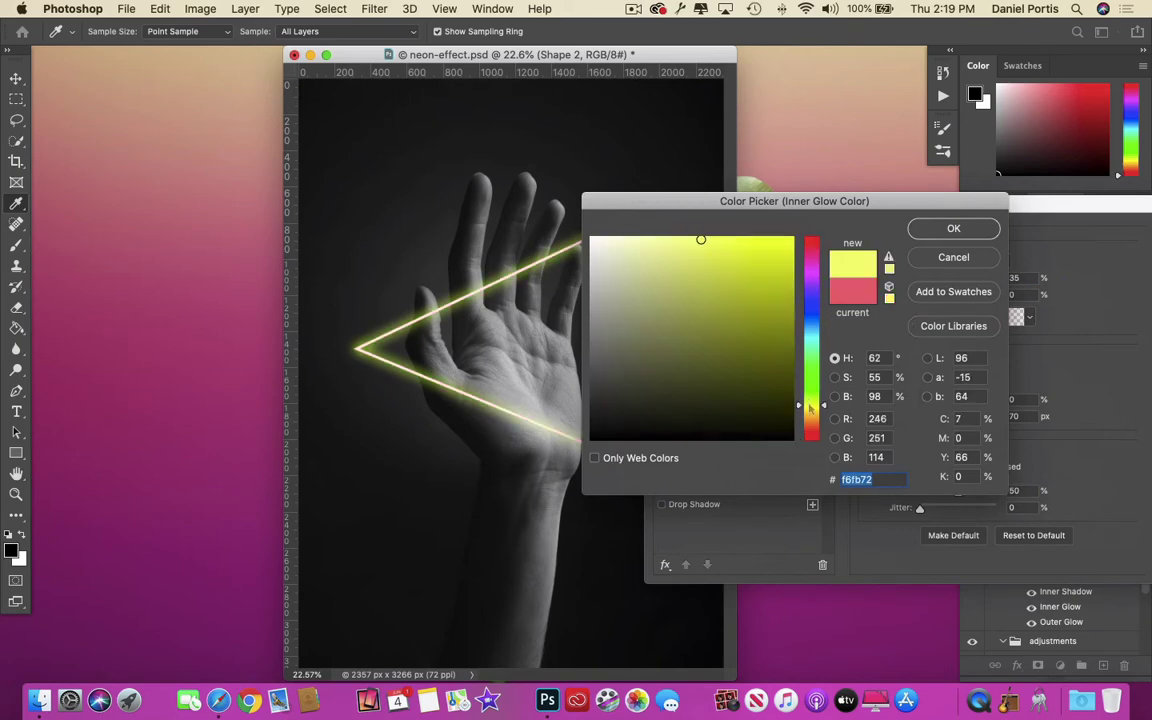
pyautogui.click(745, 240)
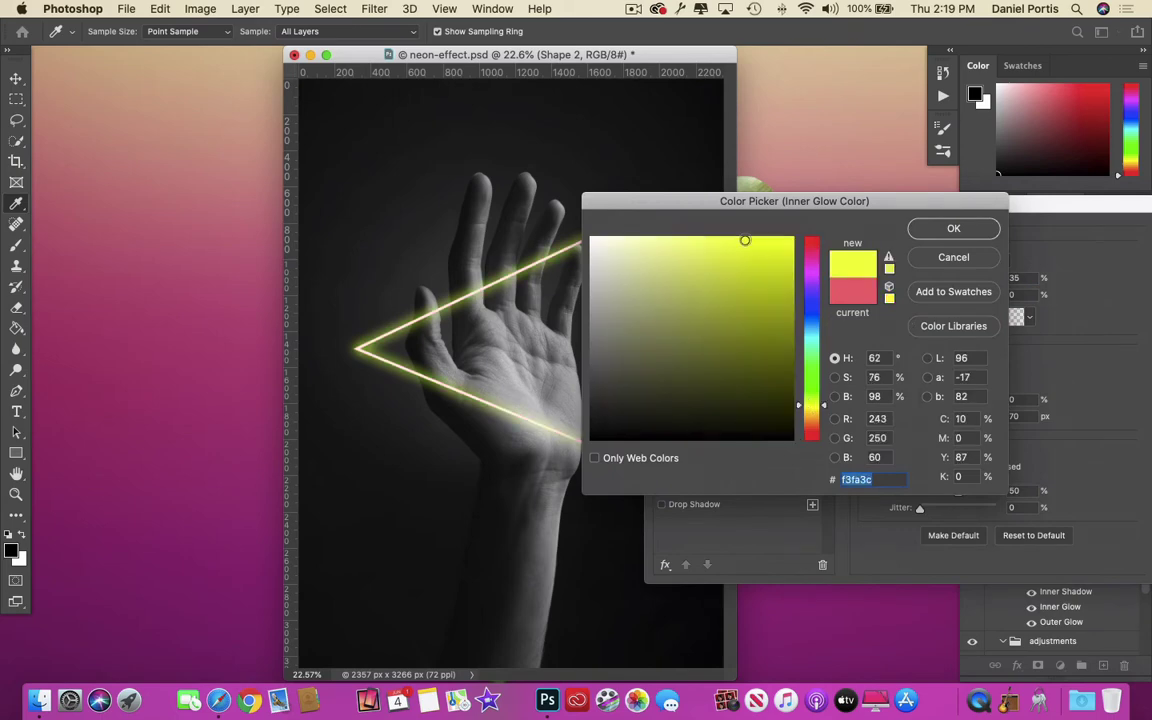
pyautogui.click(770, 239)
pyautogui.moveTo(800, 205); pyautogui.dragTo(758, 197)
pyautogui.press('Return')
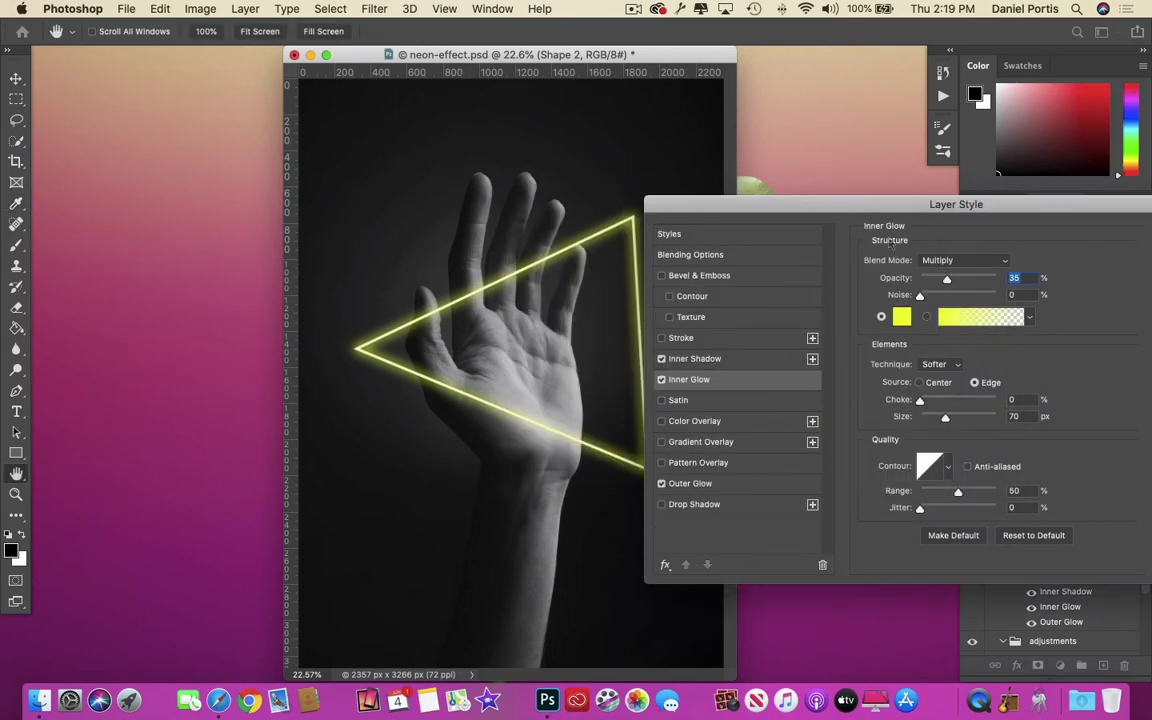
# Set the inner glow's opacity to 36% and adjust its size, trying 155 px.
pyautogui.click(957, 262)
pyautogui.click(957, 262)
pyautogui.moveTo(947, 281)
pyautogui.mouseDown()
pyautogui.moveTo(960, 285)
pyautogui.moveTo(950, 285)
pyautogui.mouseUp()
pyautogui.moveTo(946, 420); pyautogui.dragTo(970, 420)
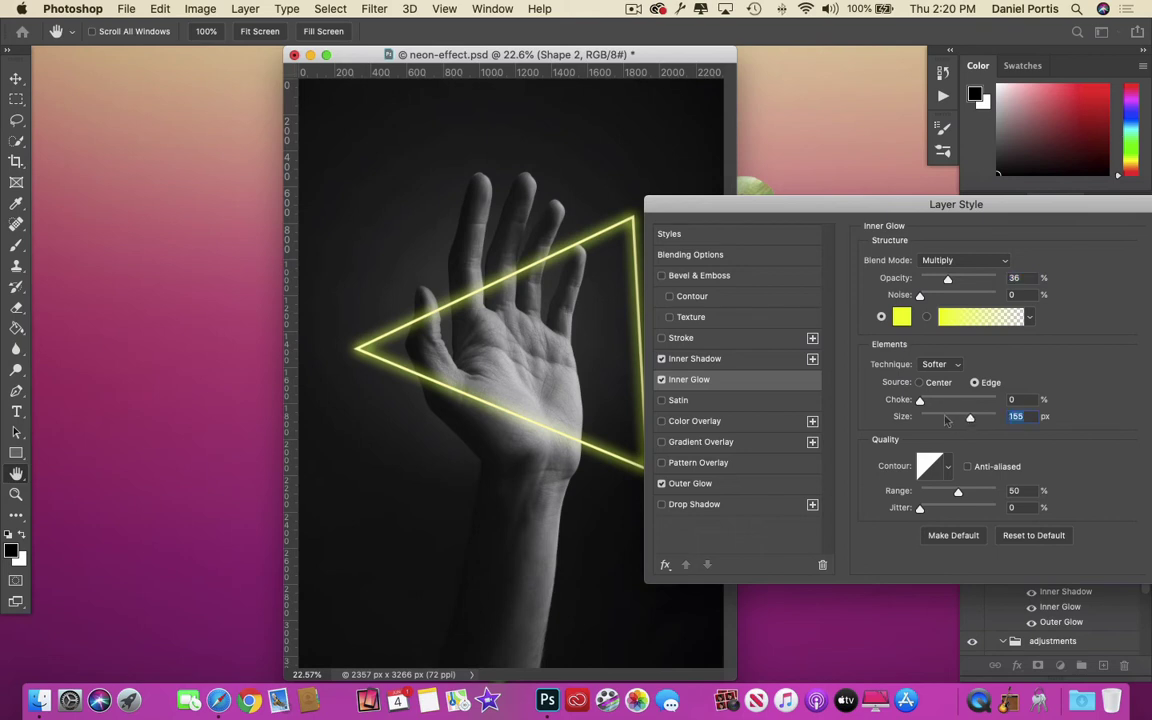
pyautogui.click(940, 419)
# Review the Outer Glow's blend mode options and apply the layer style to the triangle.
pyautogui.click(740, 485)
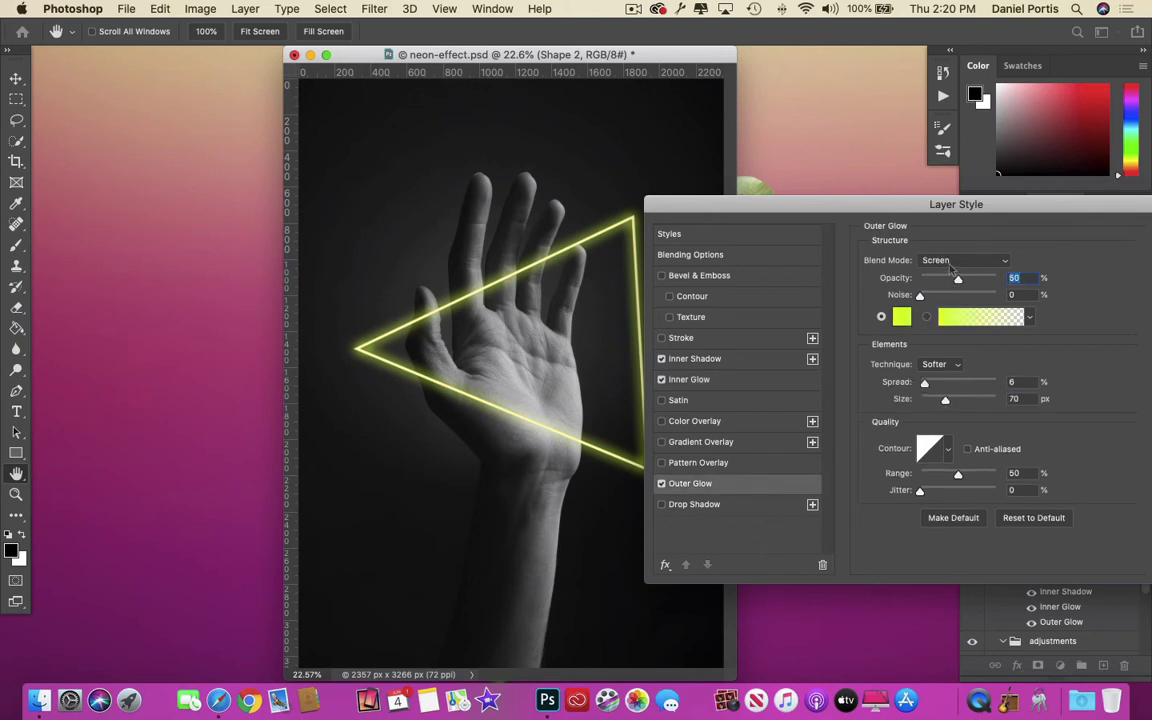
pyautogui.click(952, 262)
pyautogui.click(948, 262)
pyautogui.moveTo(898, 208); pyautogui.dragTo(736, 208)
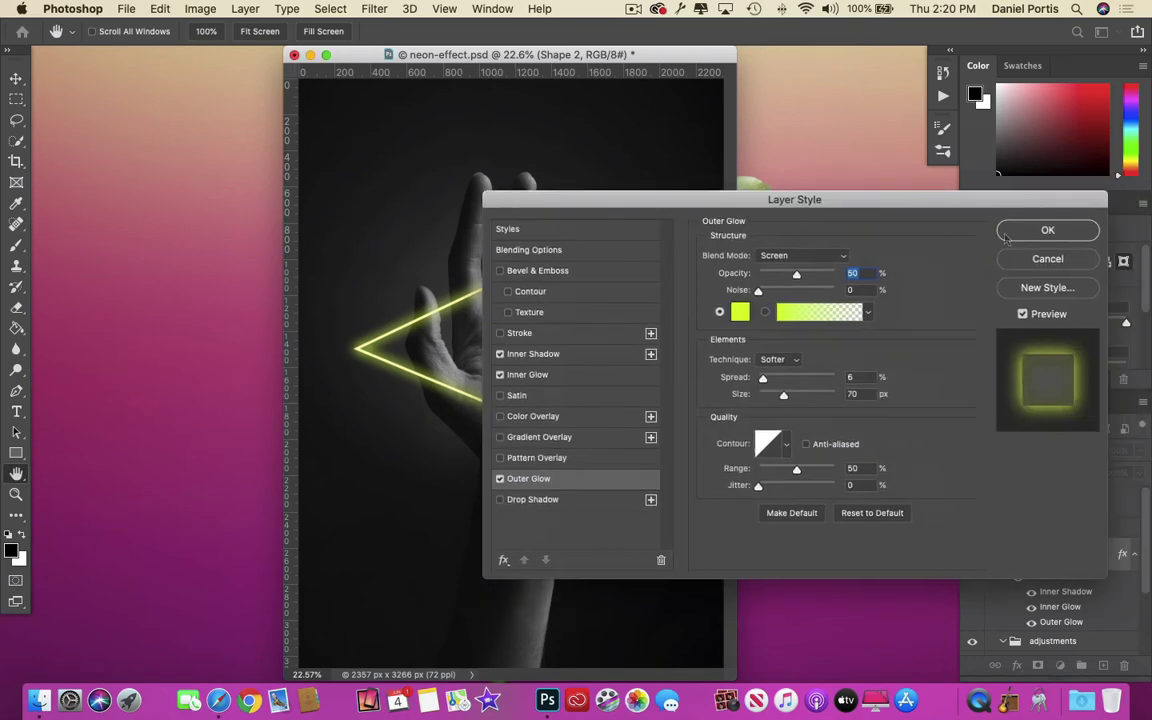
pyautogui.press('Return')
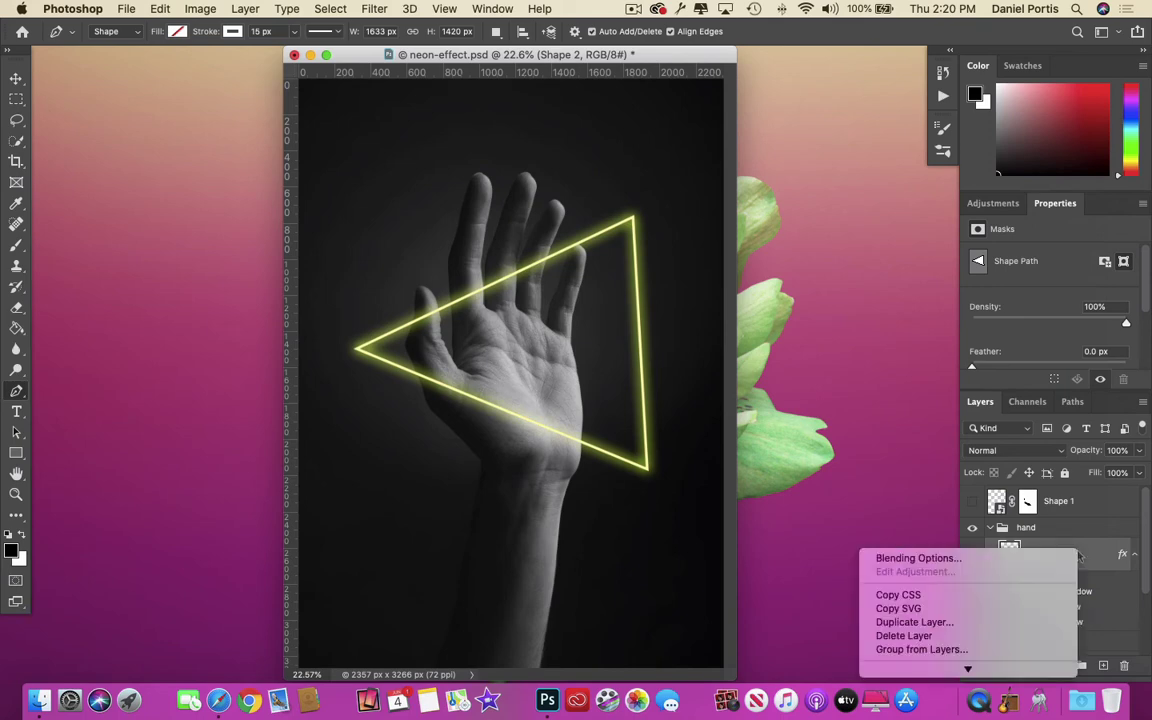
# Convert the Shape 2 triangle layer to a smart object and add a layer mask to it.
pyautogui.scroll(-5, 1005, 585)
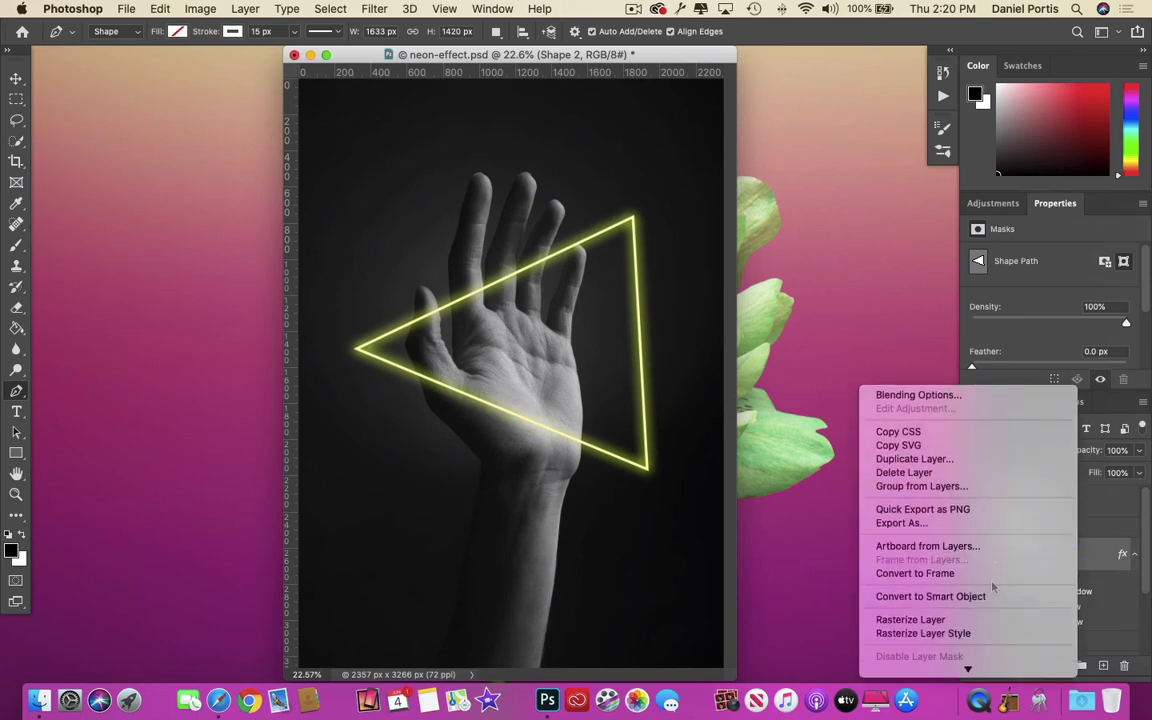
pyautogui.click(992, 596)
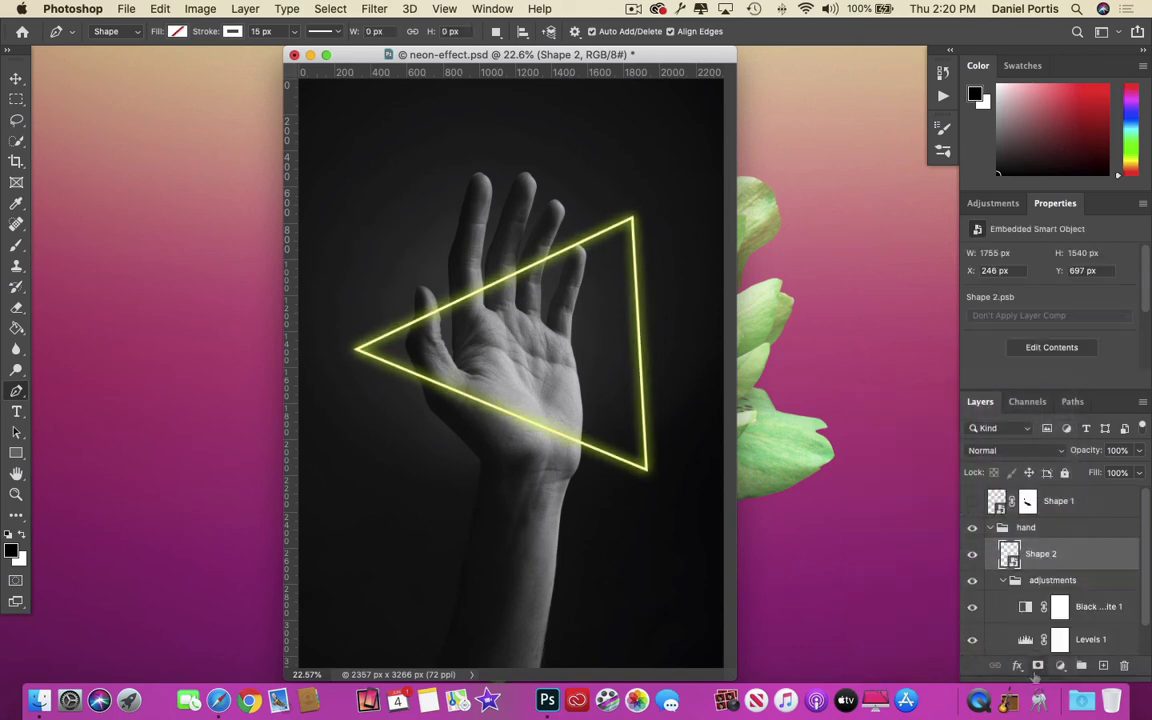
pyautogui.click(1037, 666)
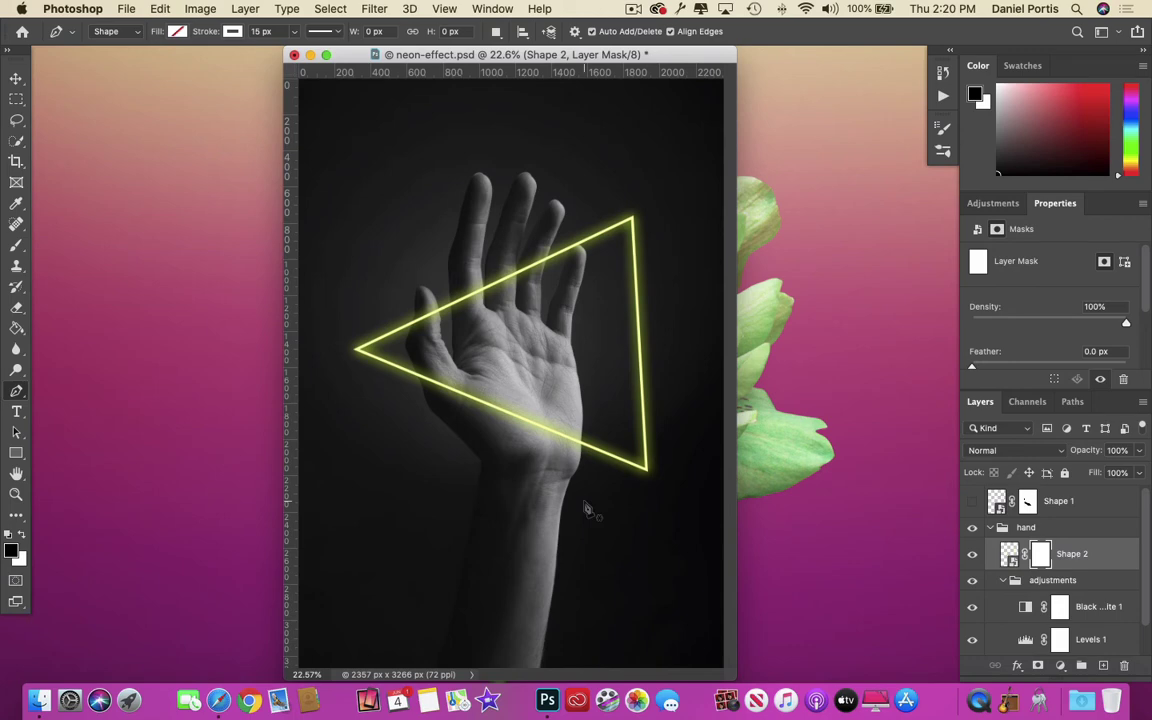
# Paint black on the Shape 2 mask with the 125 px brush to hide the triangle's upper side where it crosses the thumb.
pyautogui.press('b')
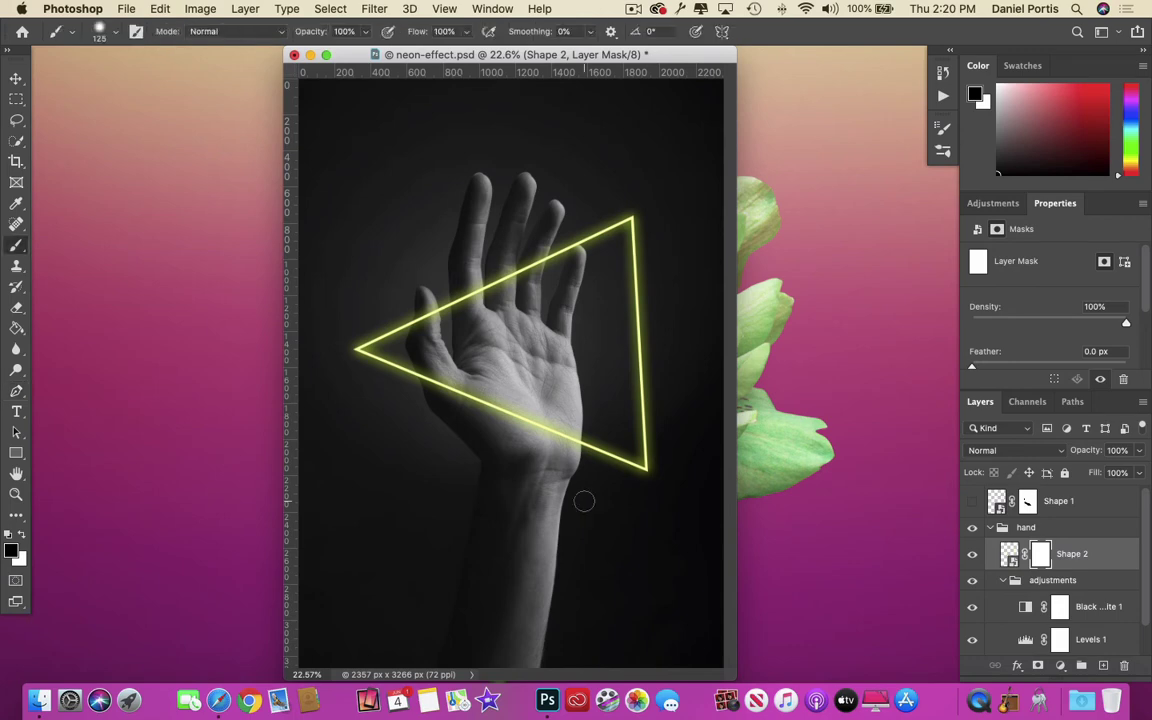
pyautogui.press('super')
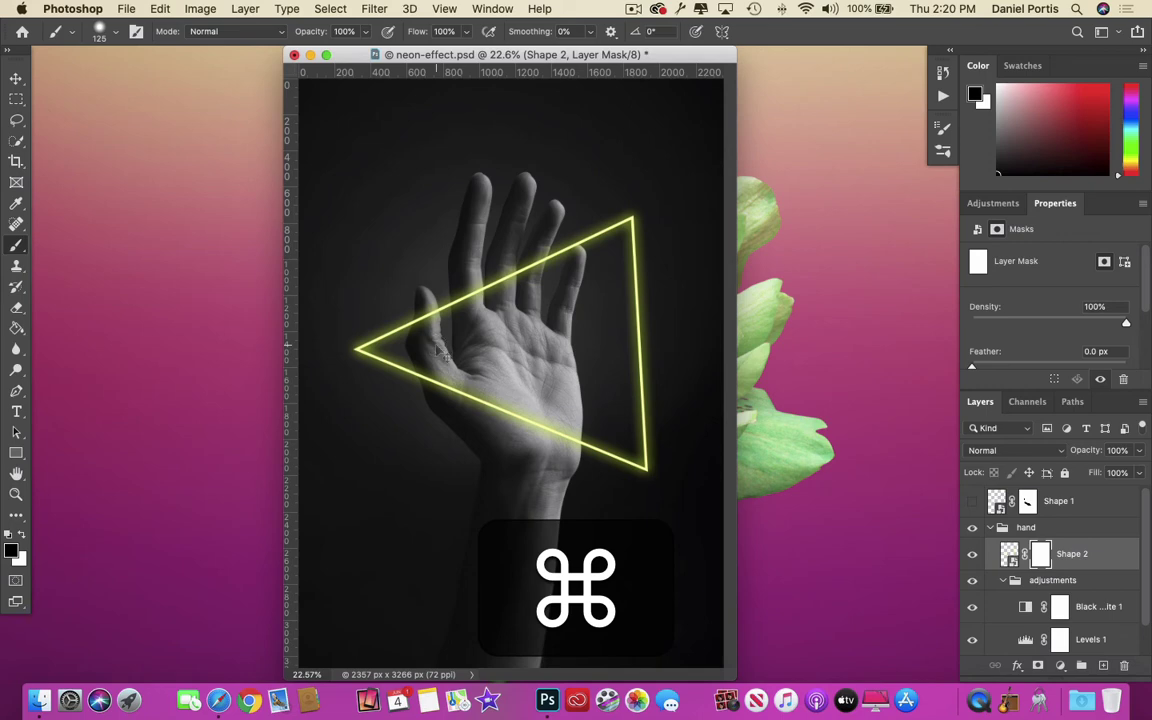
pyautogui.press('super+0')
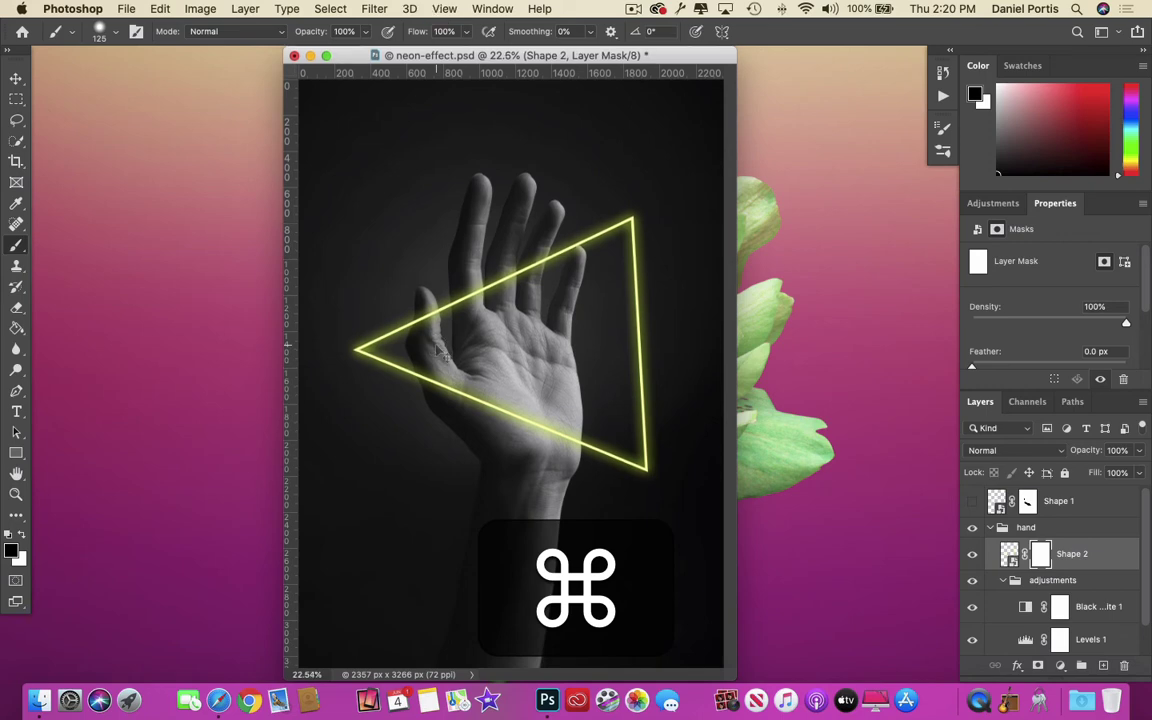
pyautogui.press('super+equal')
pyautogui.press('super+equal')
pyautogui.press('super+equal')
pyautogui.press('super+equal')
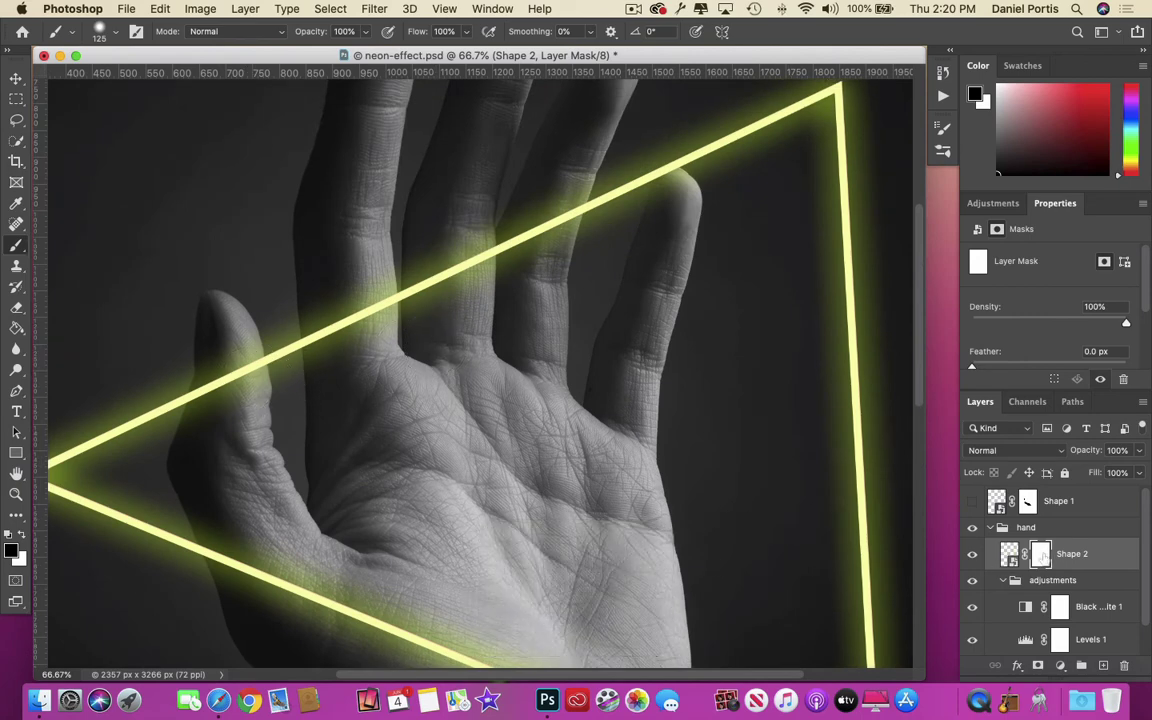
pyautogui.click(230, 371)
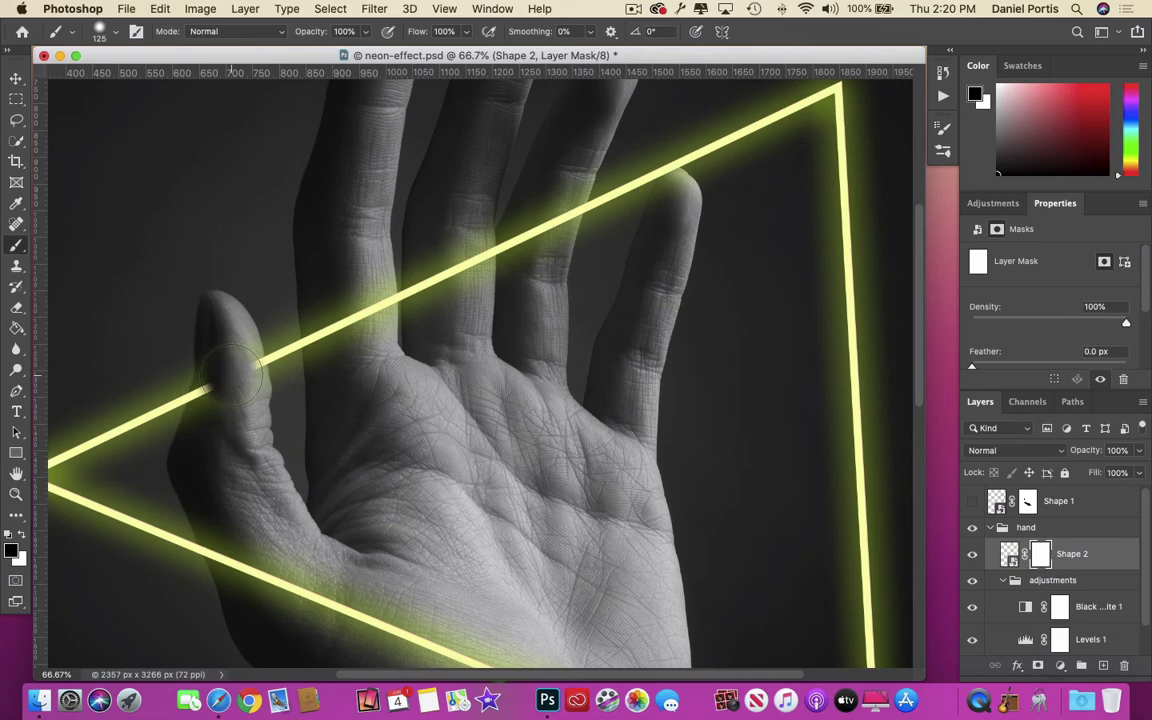
pyautogui.moveTo(225, 390)
pyautogui.mouseDown()
pyautogui.moveTo(220, 402)
pyautogui.moveTo(241, 372)
pyautogui.mouseUp()
# Compare with the Shape 1 layer and mask out the triangle's lower side across the thumb base and palm, undoing the last brush stroke.
pyautogui.scroll(-5, 553, 455)
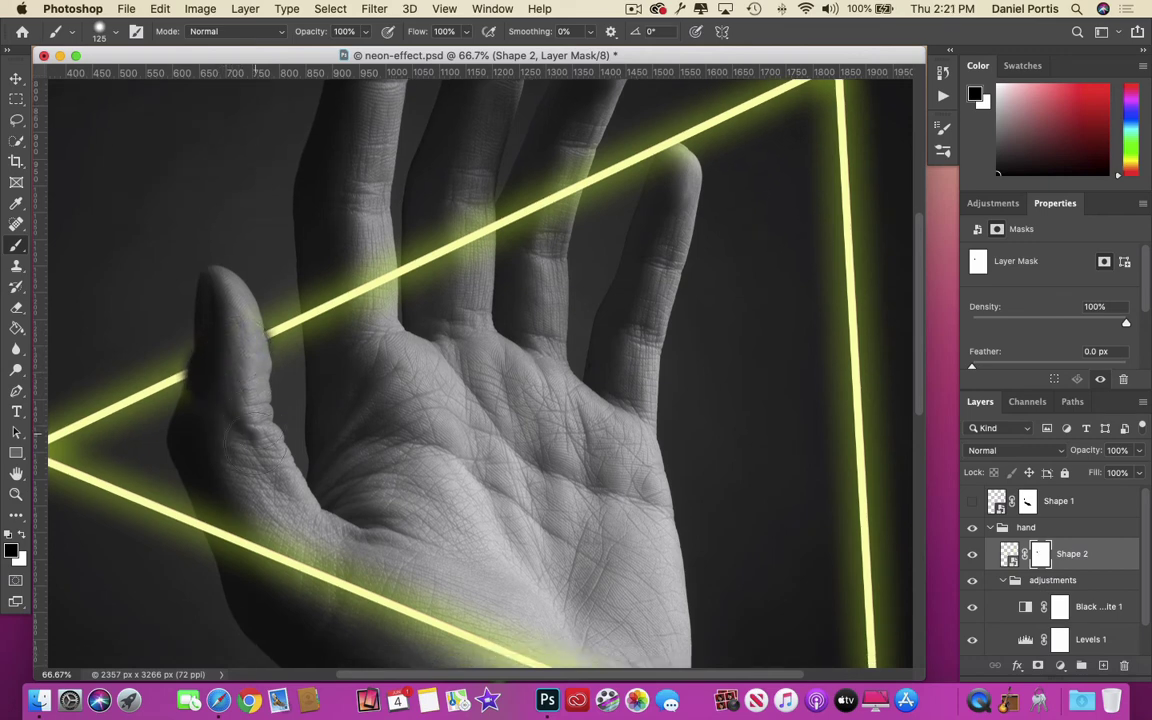
pyautogui.scroll(3, 553, 455)
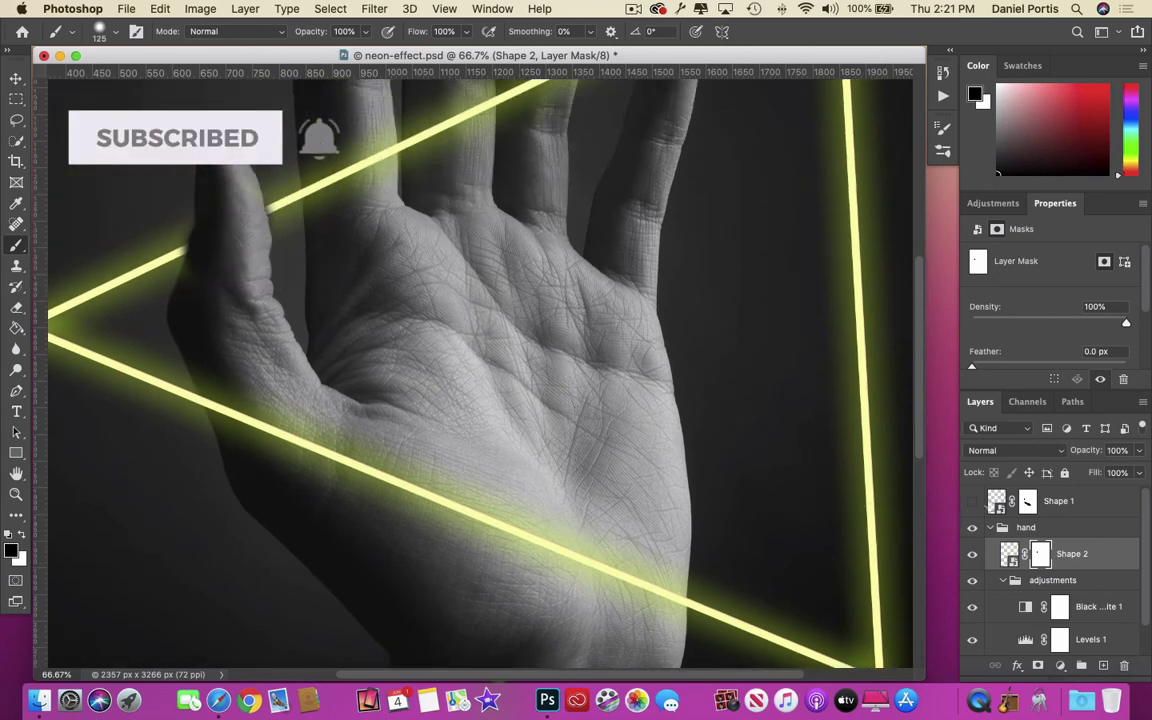
pyautogui.click(972, 501)
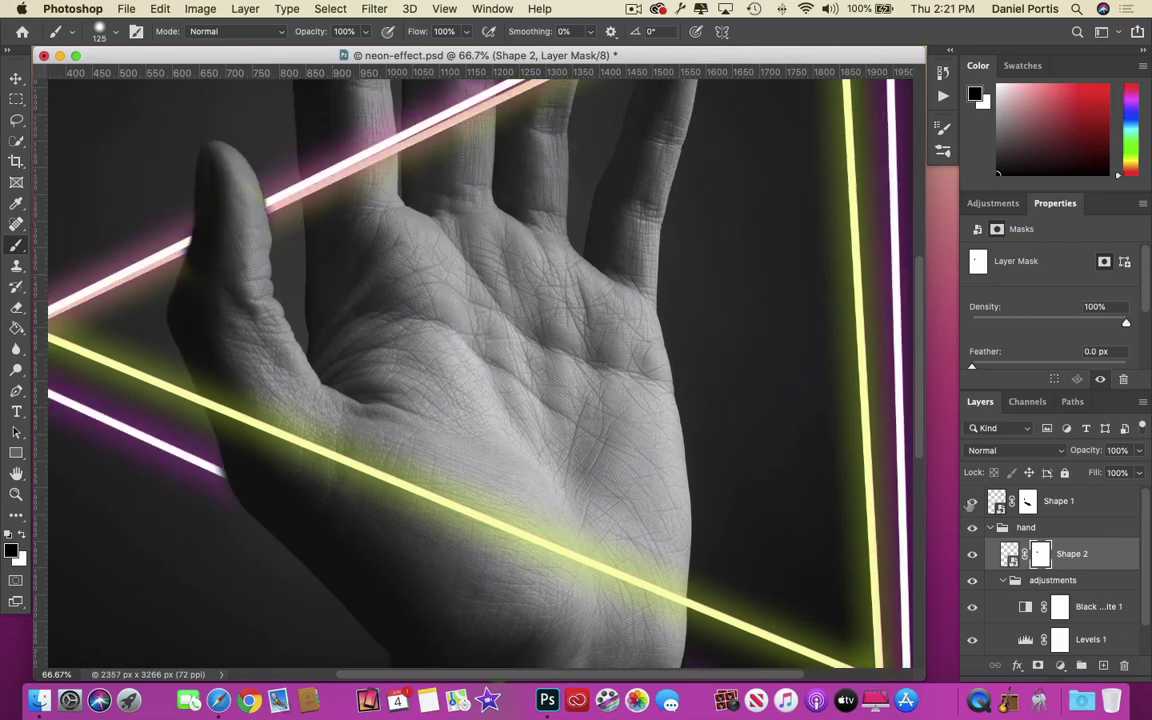
pyautogui.click(971, 503)
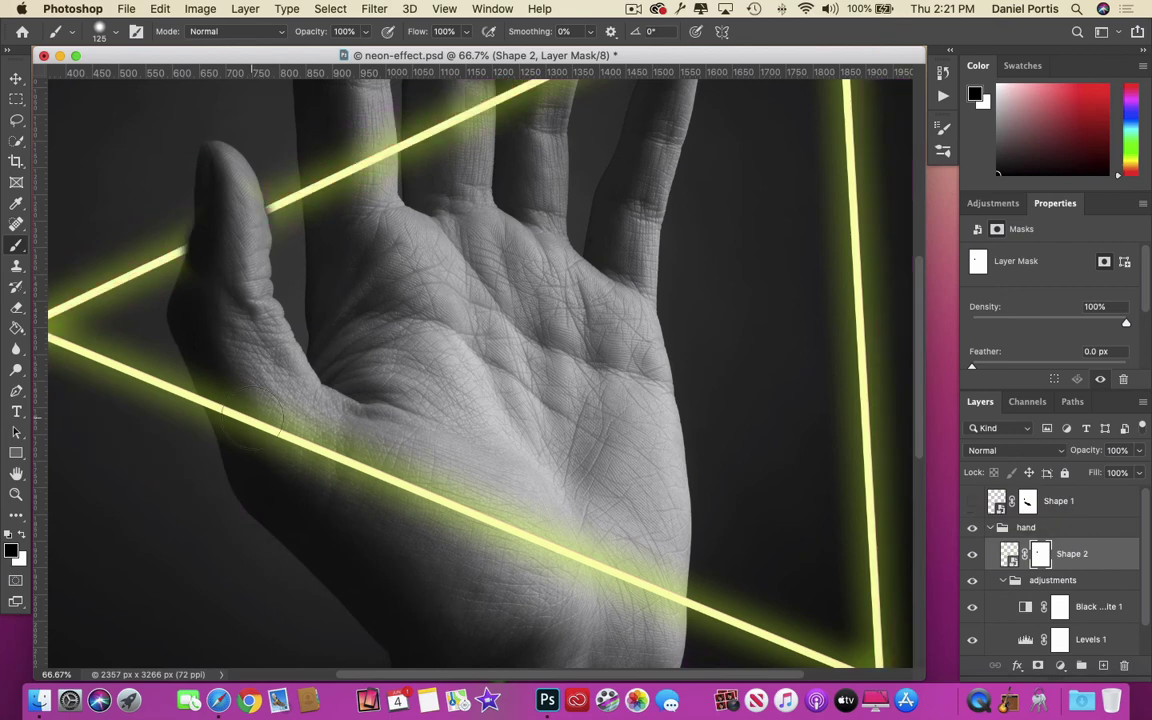
pyautogui.moveTo(222, 382)
pyautogui.mouseDown()
pyautogui.moveTo(244, 406)
pyautogui.moveTo(350, 455)
pyautogui.moveTo(556, 532)
pyautogui.moveTo(678, 606)
pyautogui.moveTo(378, 481)
pyautogui.moveTo(410, 498)
pyautogui.mouseUp()
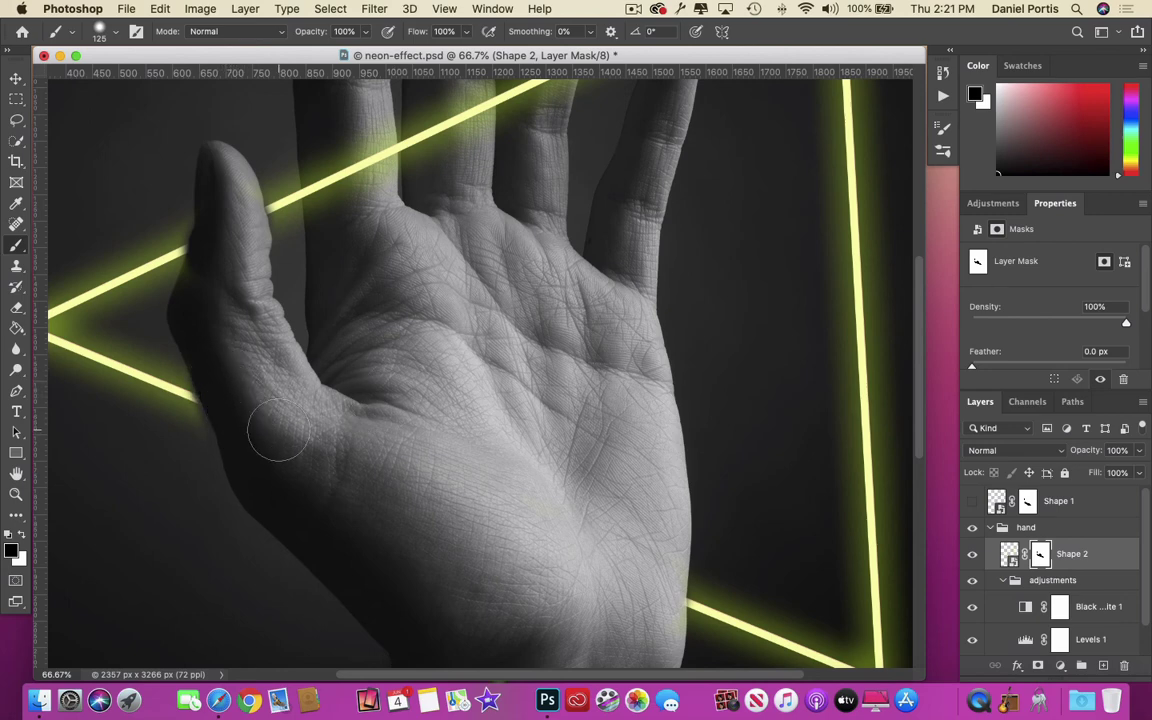
pyautogui.press('super+z')
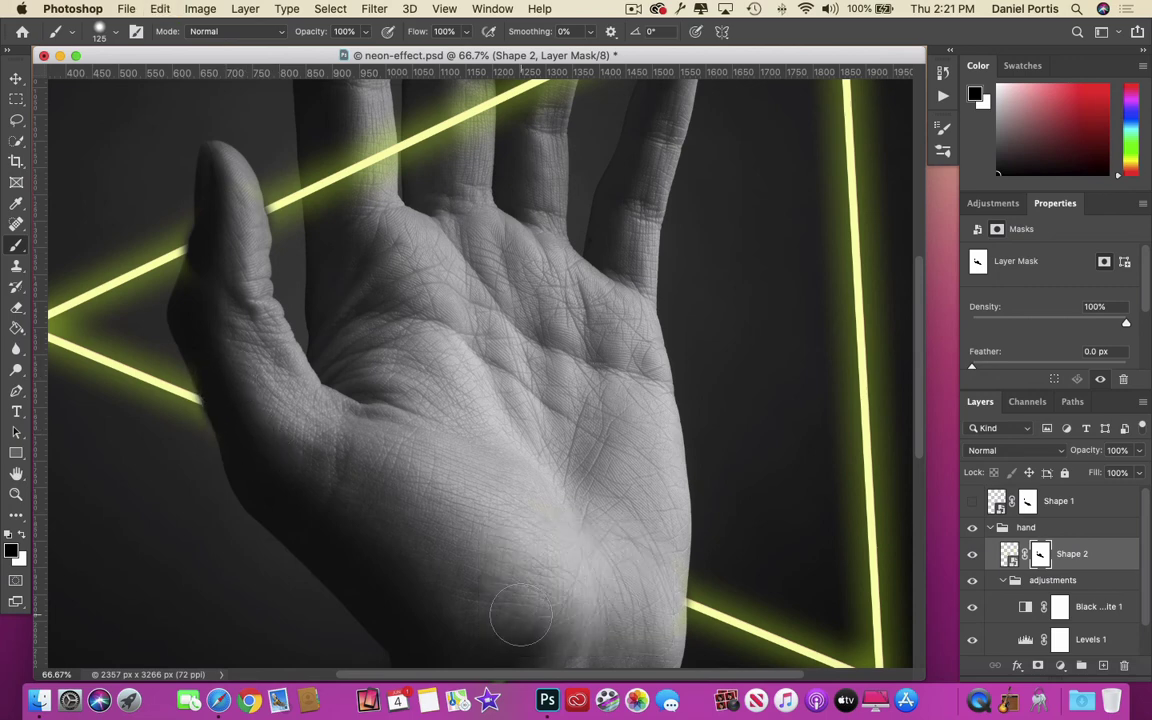
pyautogui.rightClick(1100, 556)
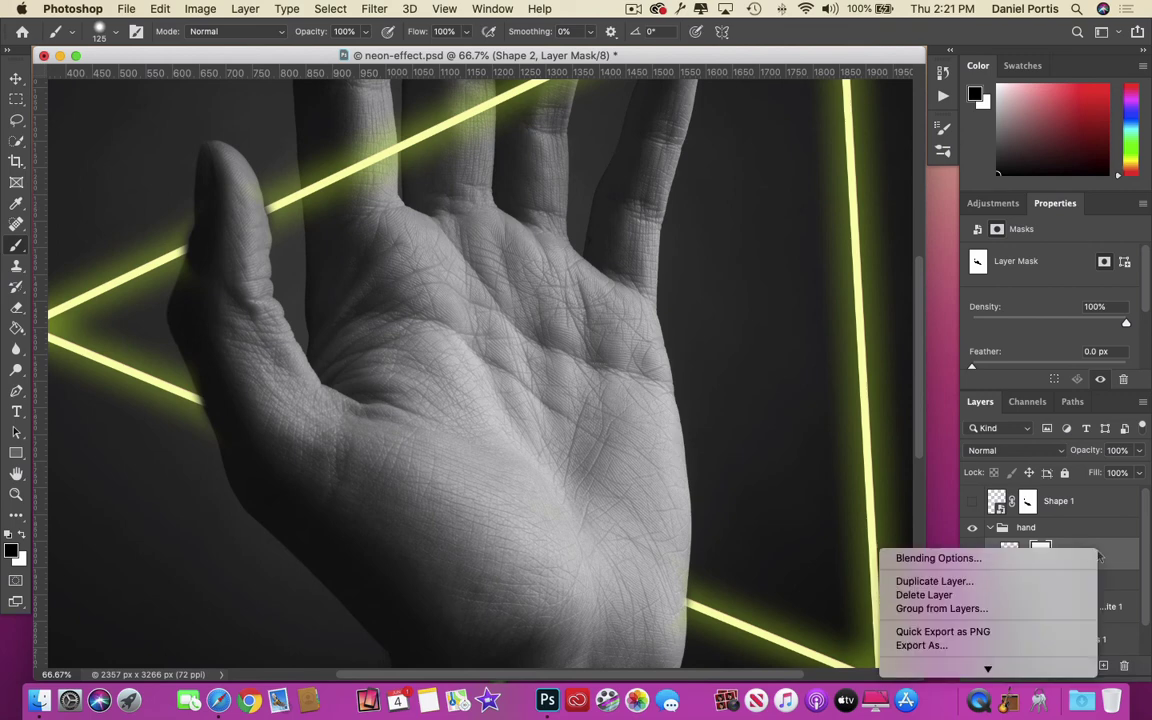
pyautogui.click(1110, 556)
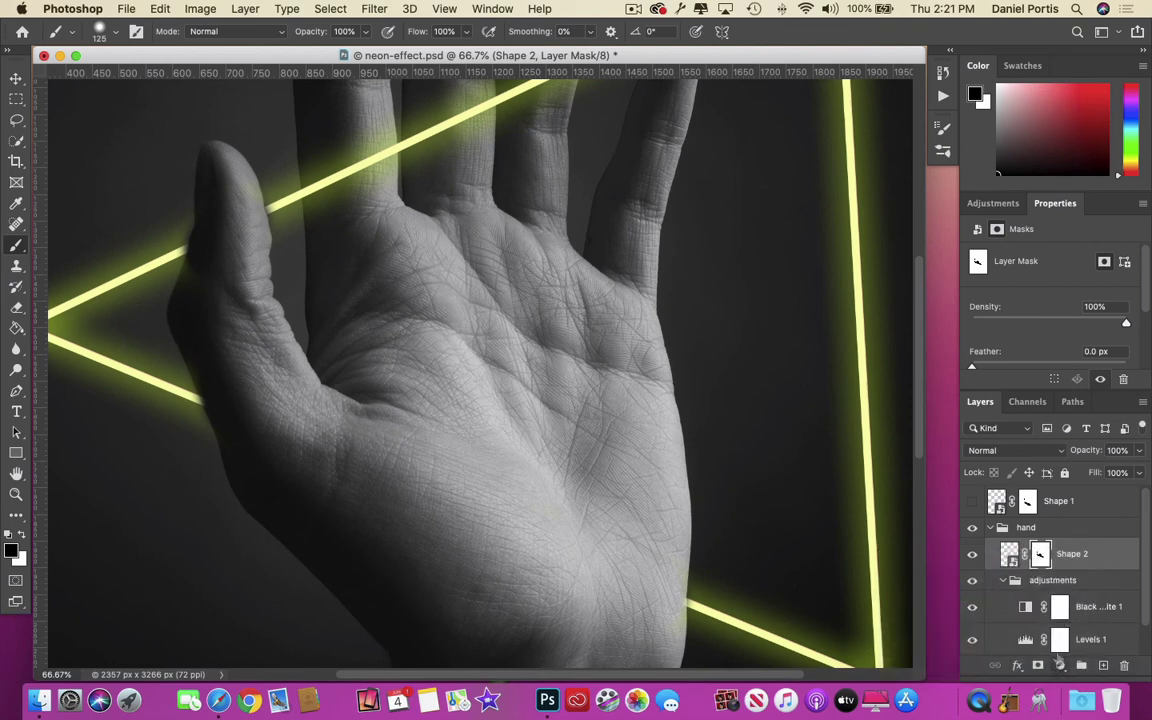
pyautogui.click(1110, 553)
pyautogui.doubleClick(1110, 553)
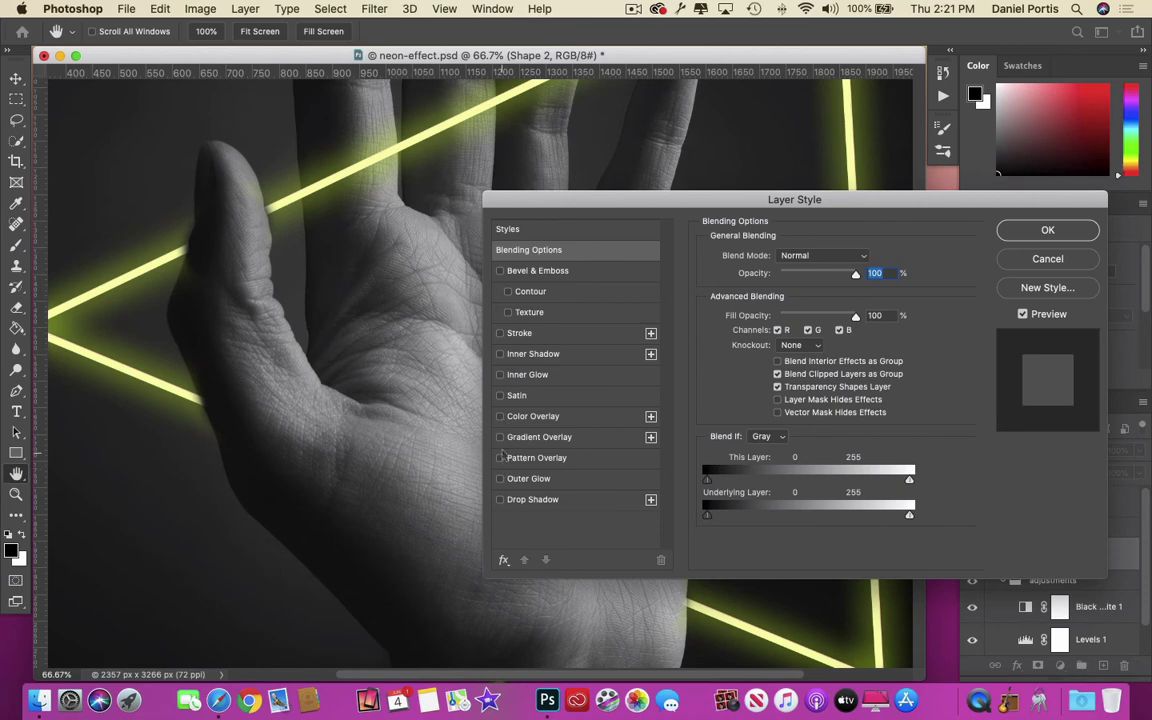
pyautogui.click(500, 334)
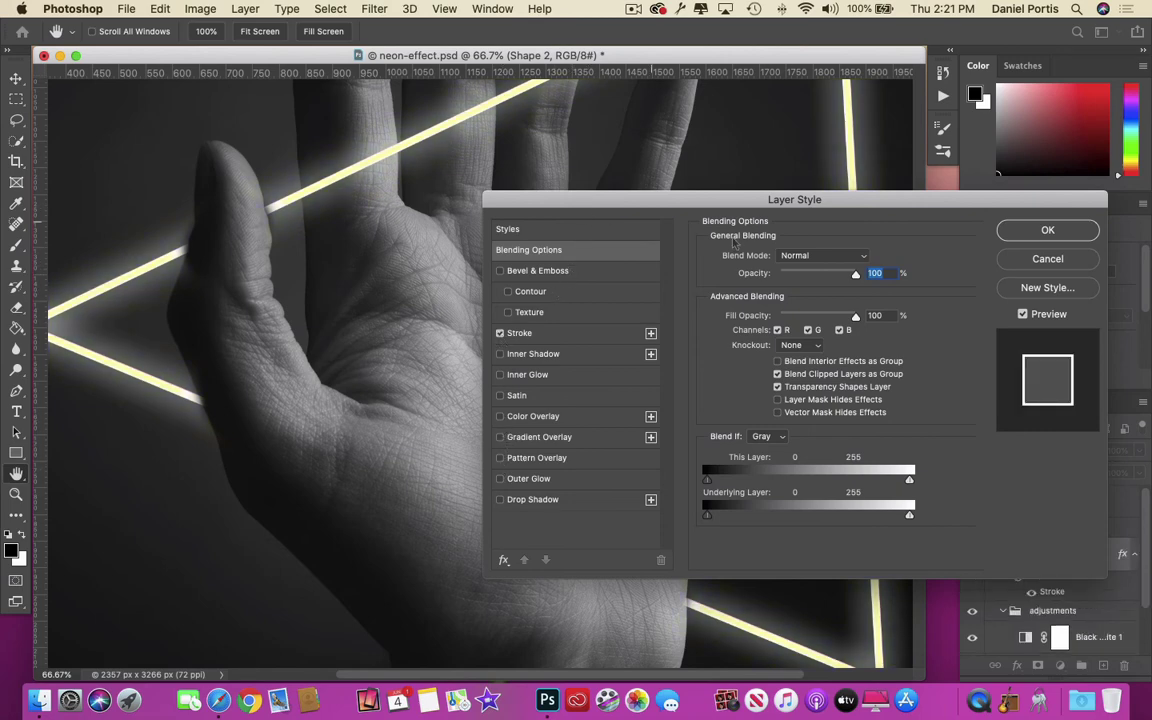
pyautogui.moveTo(676, 207); pyautogui.dragTo(882, 231)
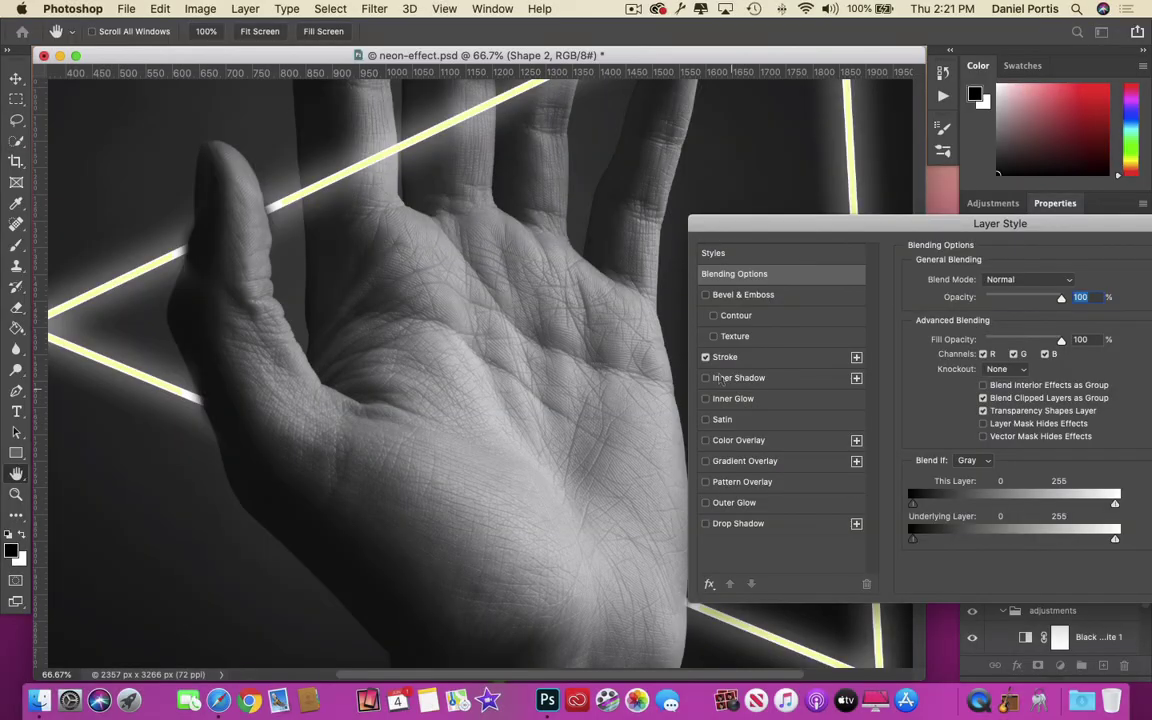
pyautogui.click(705, 357)
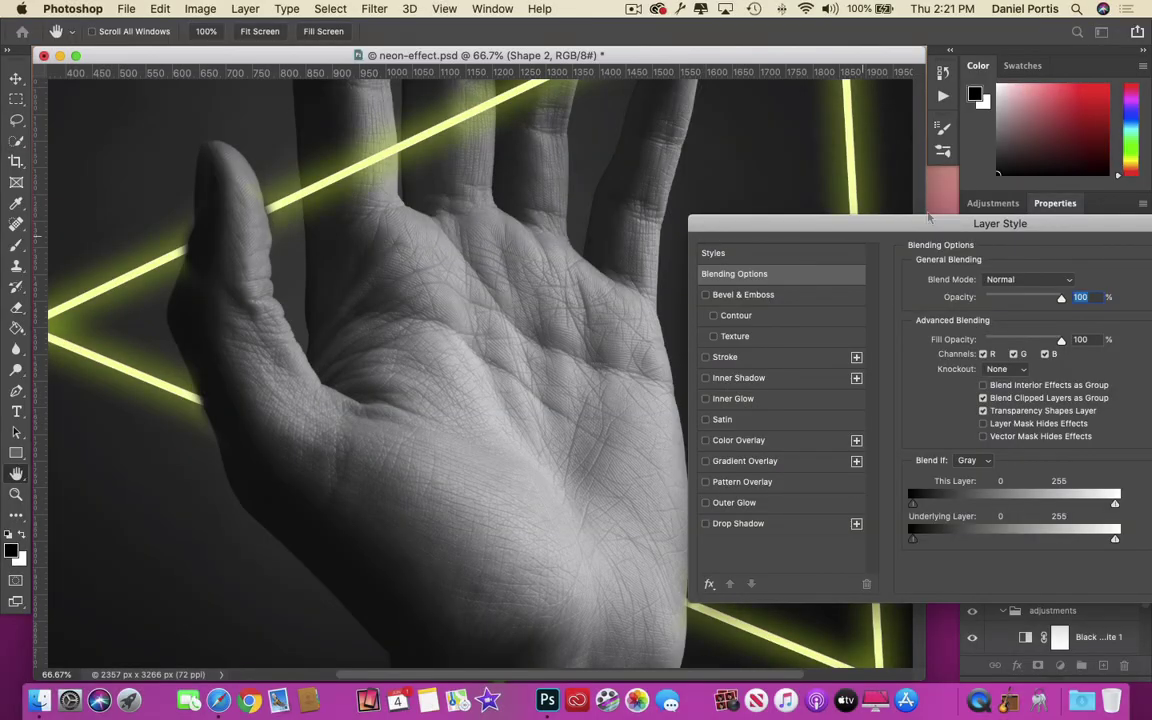
pyautogui.moveTo(943, 230); pyautogui.dragTo(742, 238)
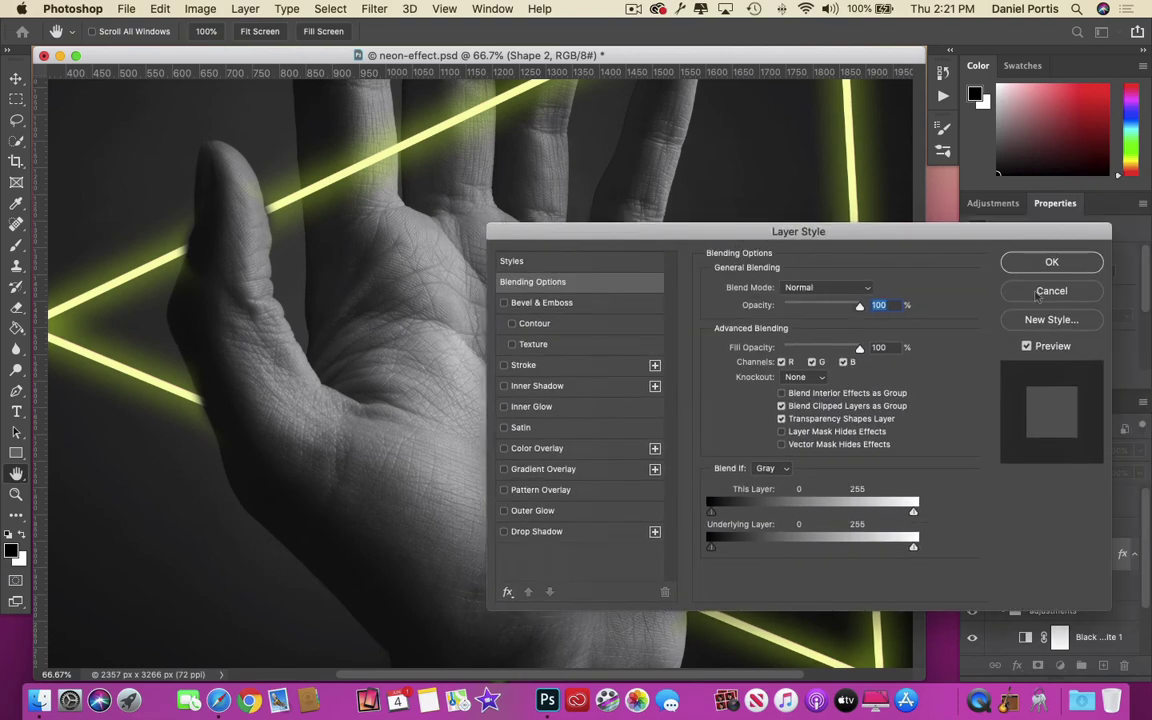
pyautogui.click(1040, 291)
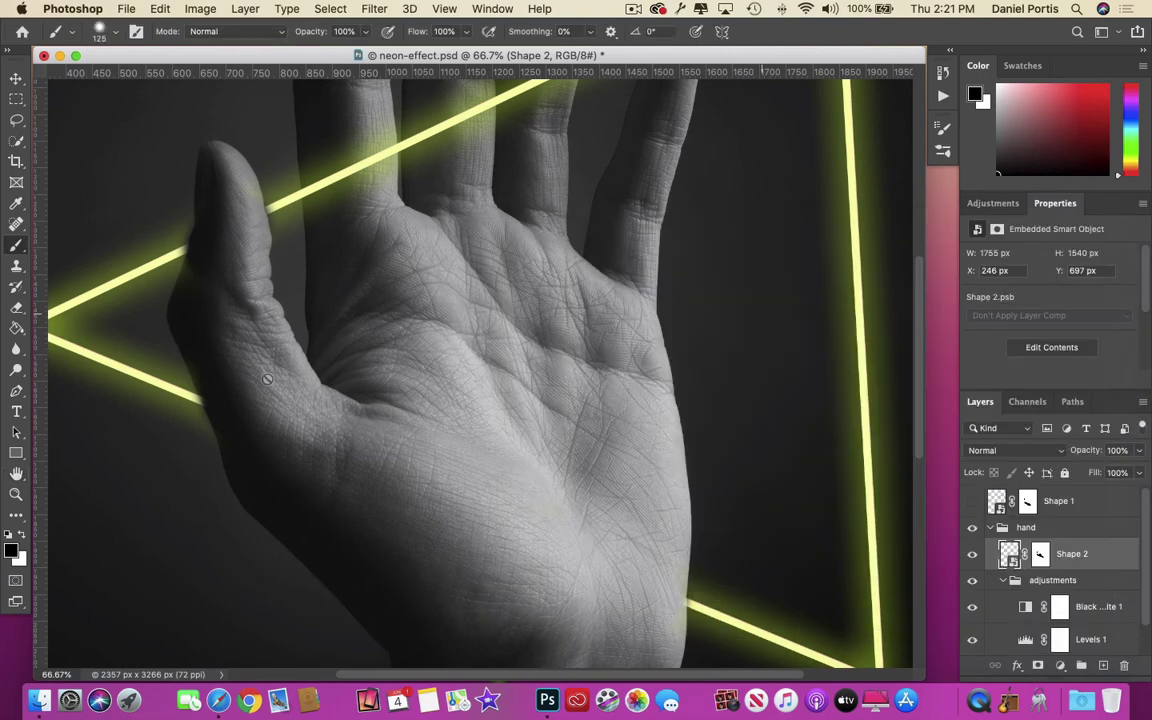
# Reselect the Shape 2 mask and refine it with black brush strokes around the base of the thumb.
pyautogui.click(1040, 553)
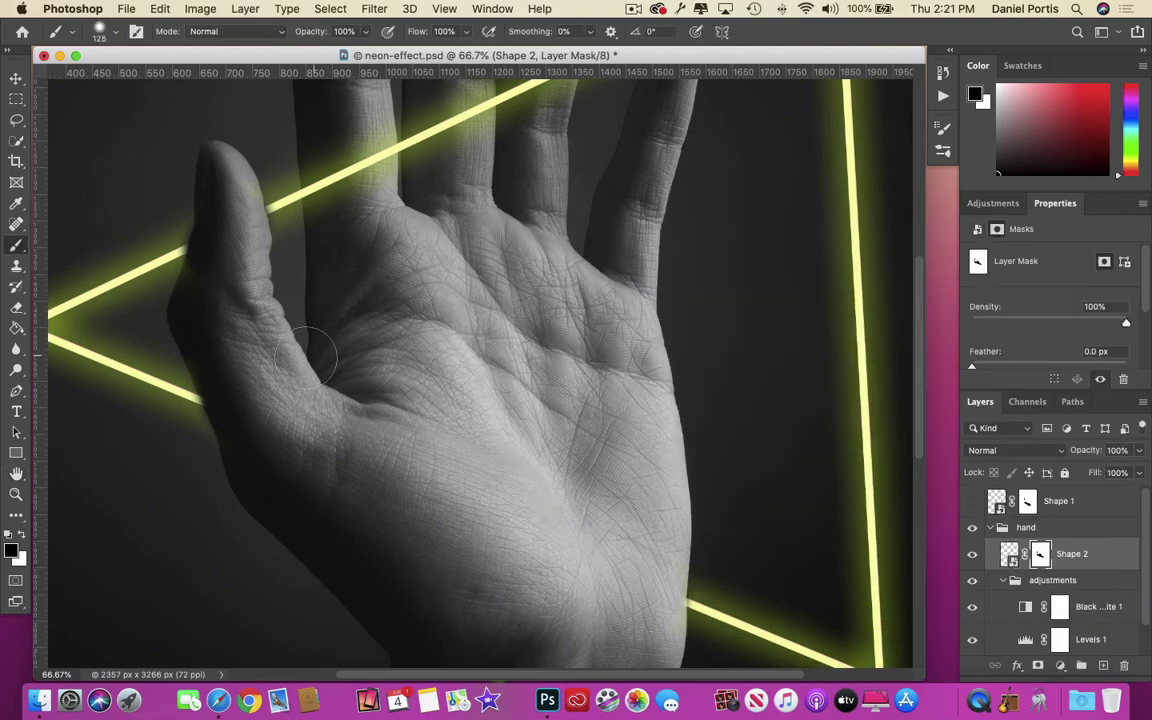
pyautogui.moveTo(306, 356); pyautogui.dragTo(276, 388)
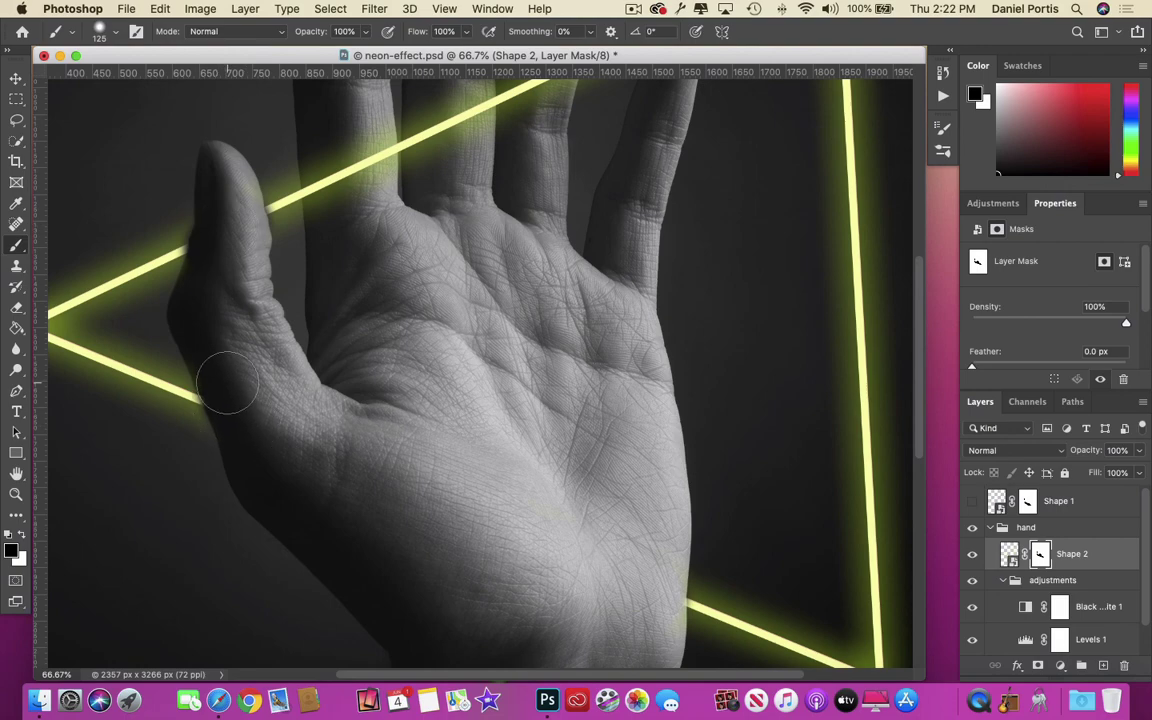
# Show the Shape 1 triangle on its own with Shape 2 hidden, and turn Shape 2 back on to display both neon triangles.
pyautogui.press('super+equal')
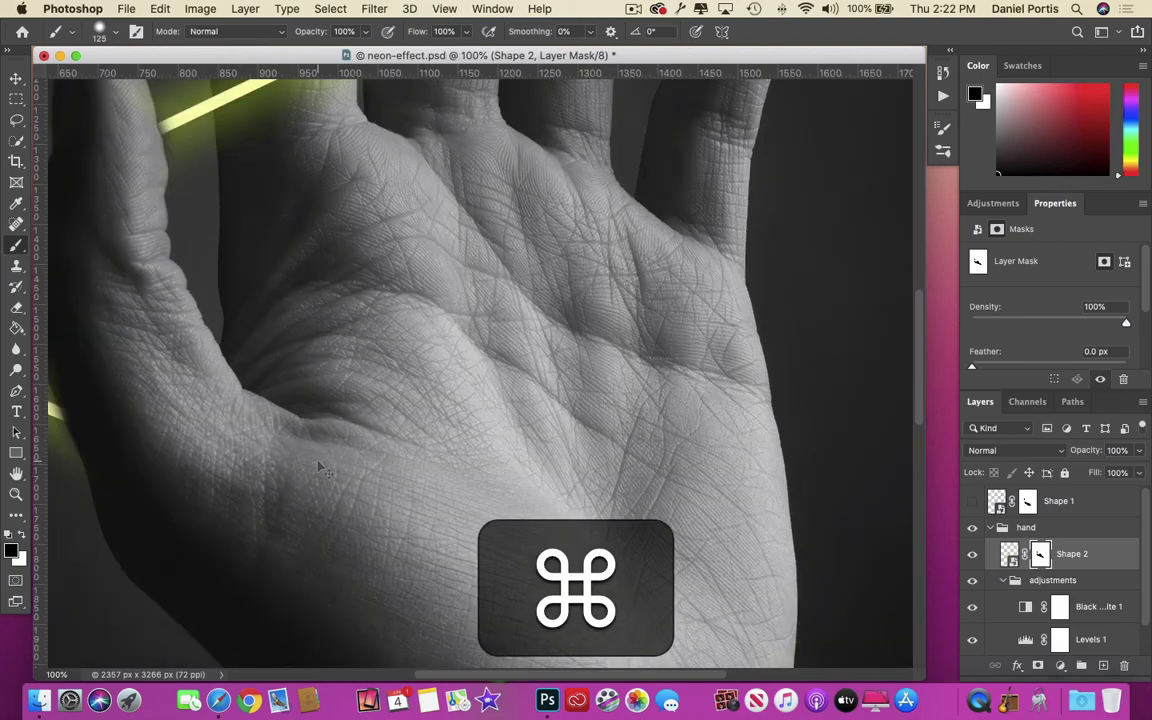
pyautogui.press('super+minus')
pyautogui.press('super+minus')
pyautogui.press('super+minus')
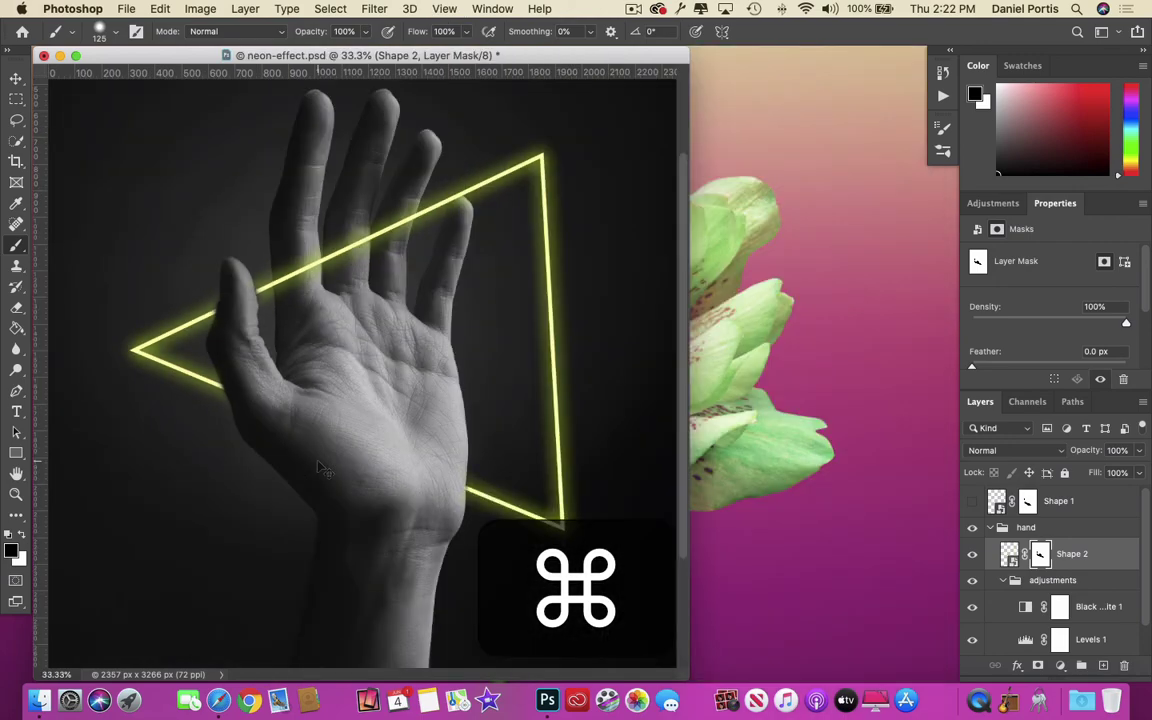
pyautogui.press('super+minus')
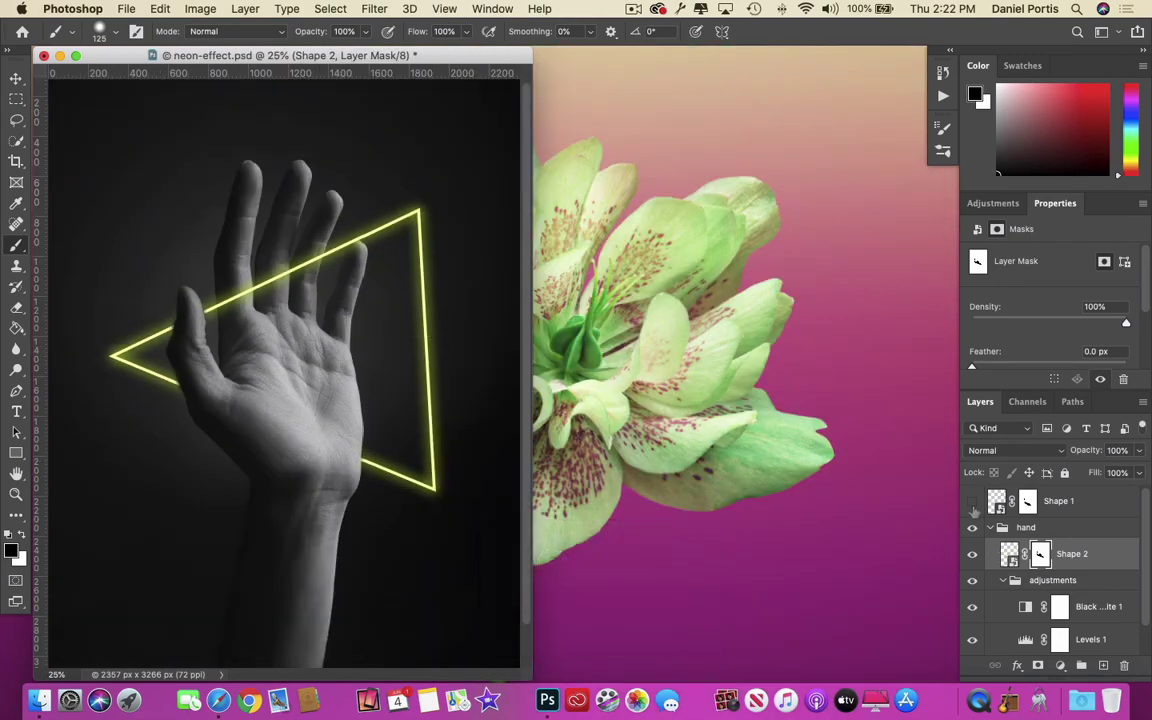
pyautogui.click(972, 554)
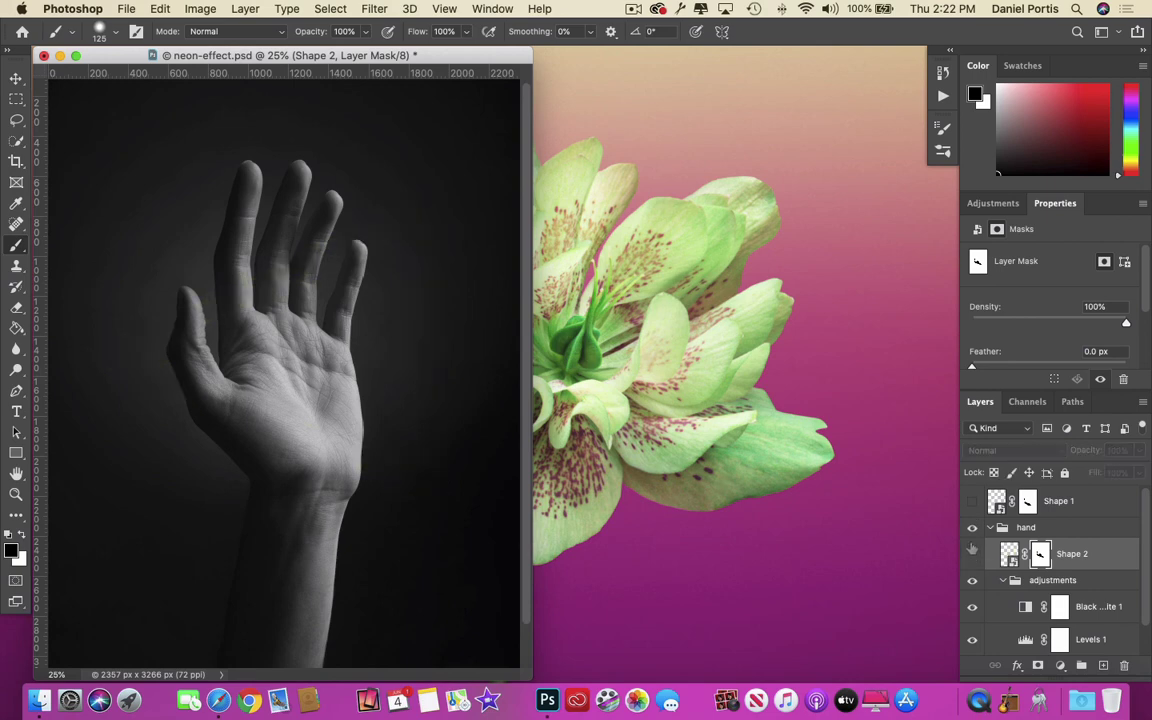
pyautogui.click(972, 505)
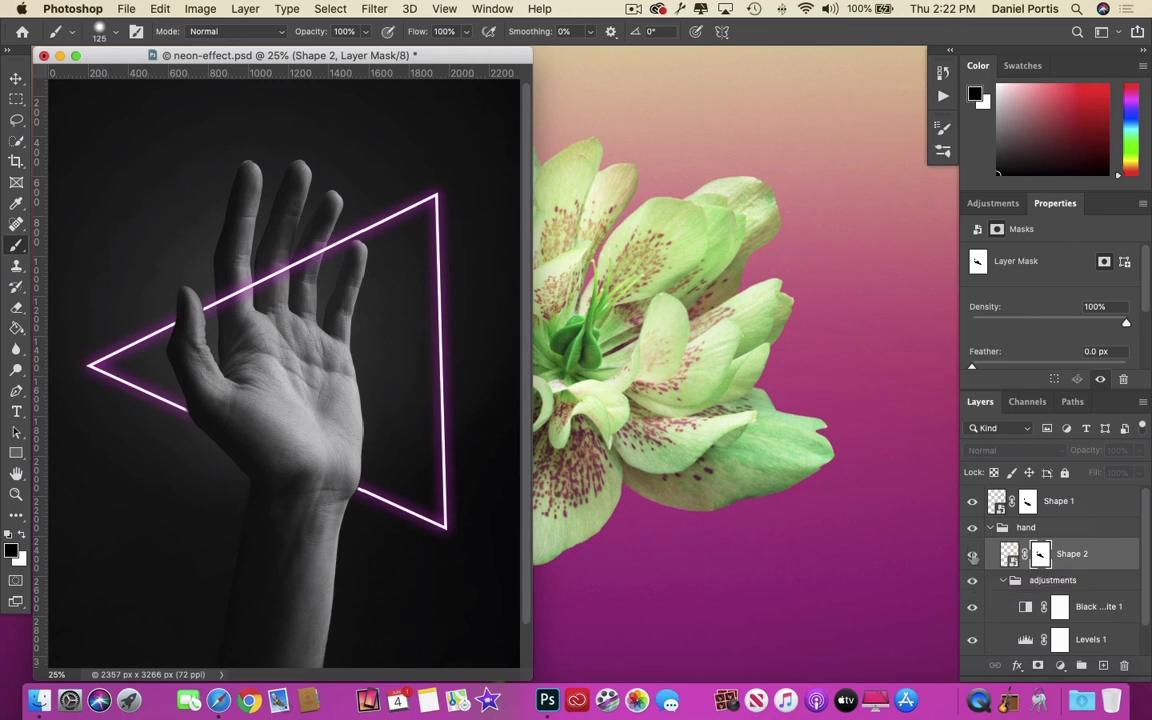
pyautogui.click(972, 553)
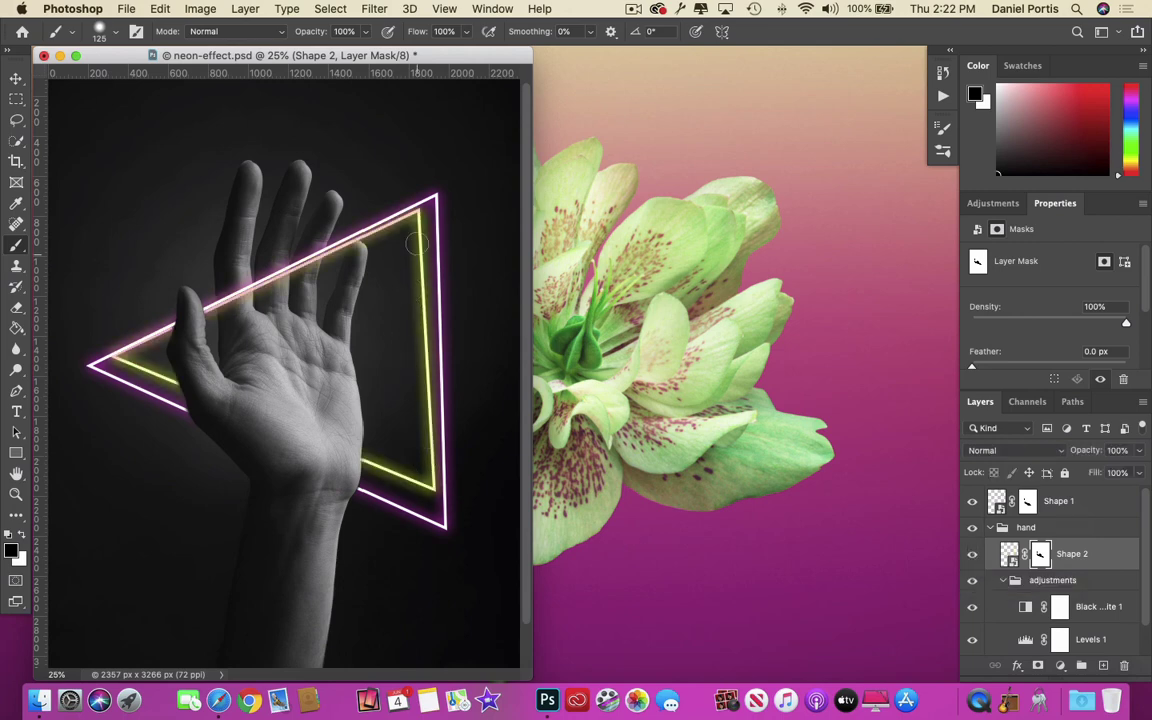